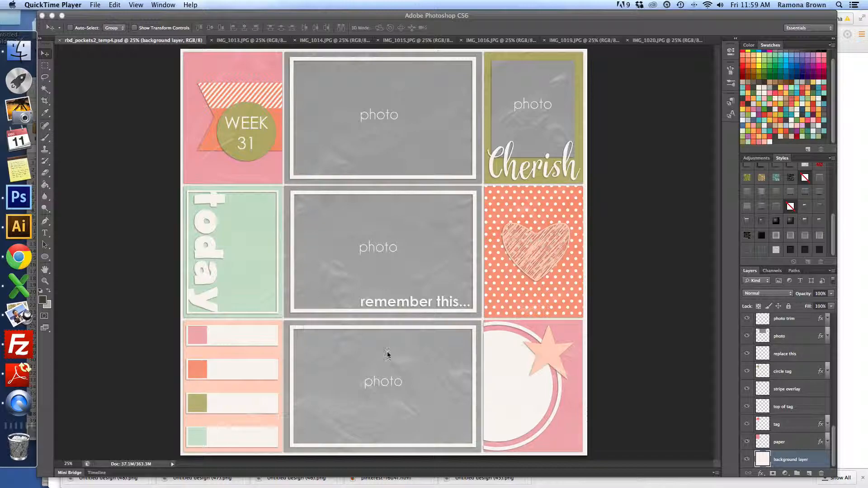
- Hide the plastic overlay layer at the top of the stack and show it again to compare its effect
click(828, 424)
drag(834, 419, 839, 323)
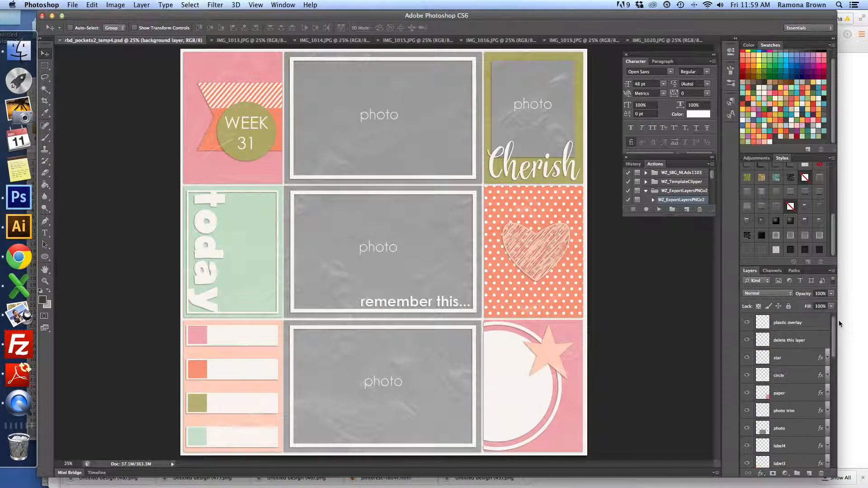
click(746, 322)
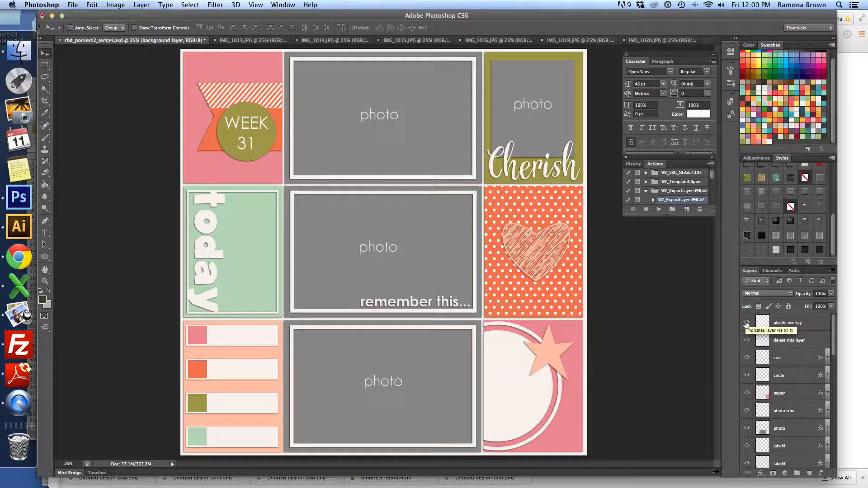
click(746, 323)
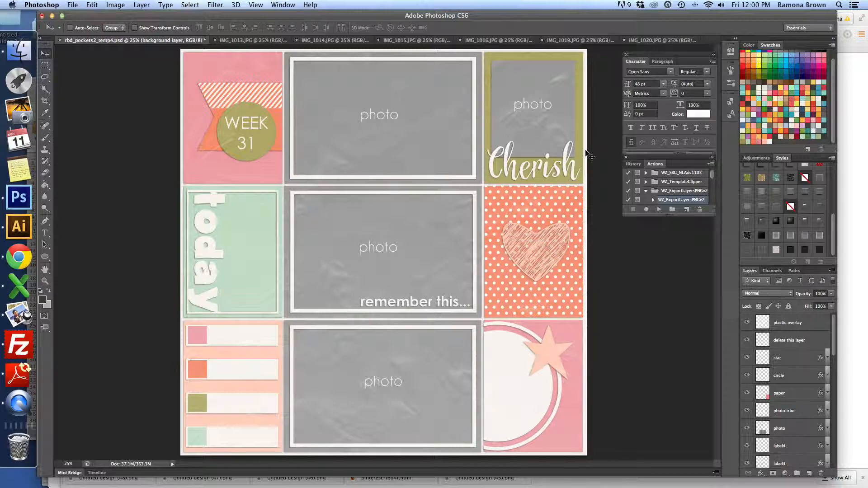
- Move the plastic overlay layer down the stack to directly above the background layer, checking its effect by hiding and reshowing it
click(810, 323)
drag(812, 323, 802, 444)
scroll(802, 448, down, 5)
scroll(802, 448, up, 3)
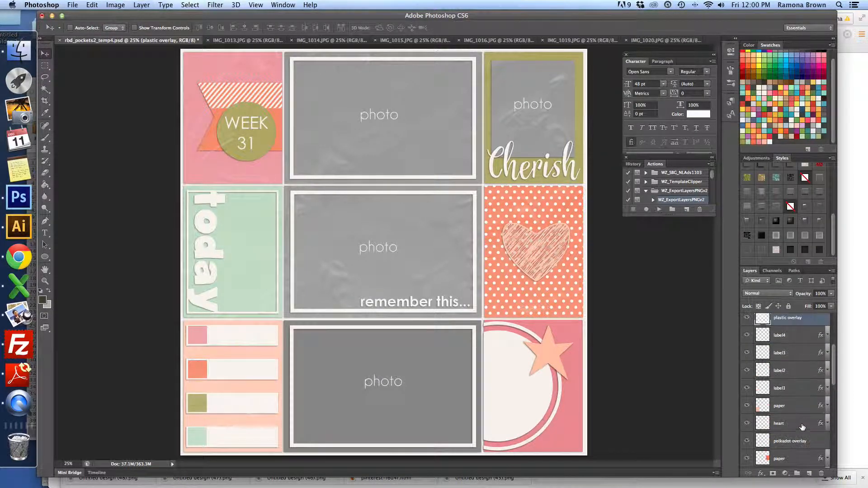
drag(812, 318, 802, 448)
scroll(817, 390, down, 2)
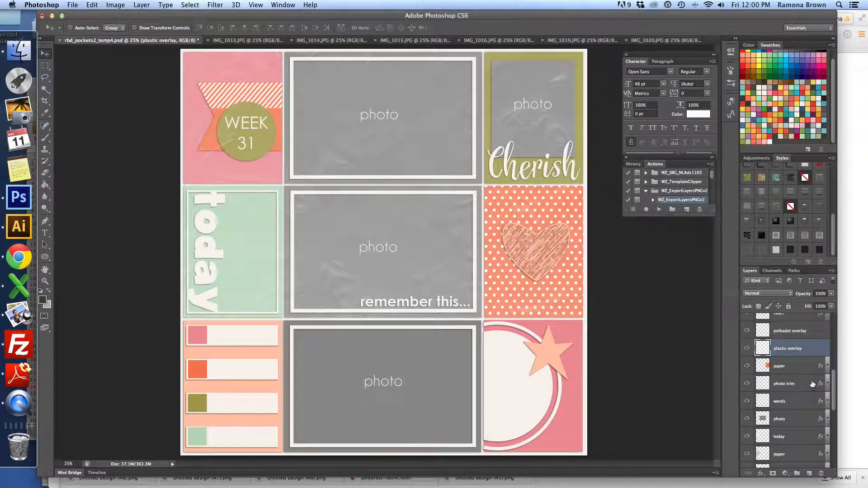
drag(813, 349, 800, 437)
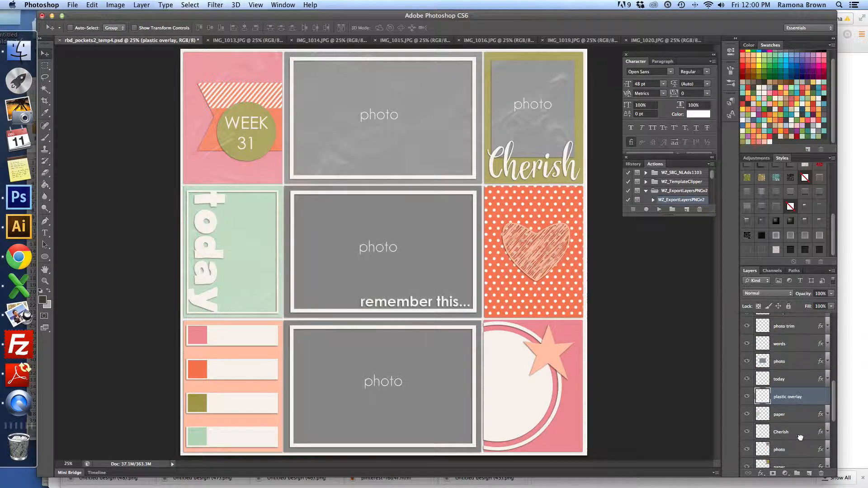
drag(811, 356, 802, 448)
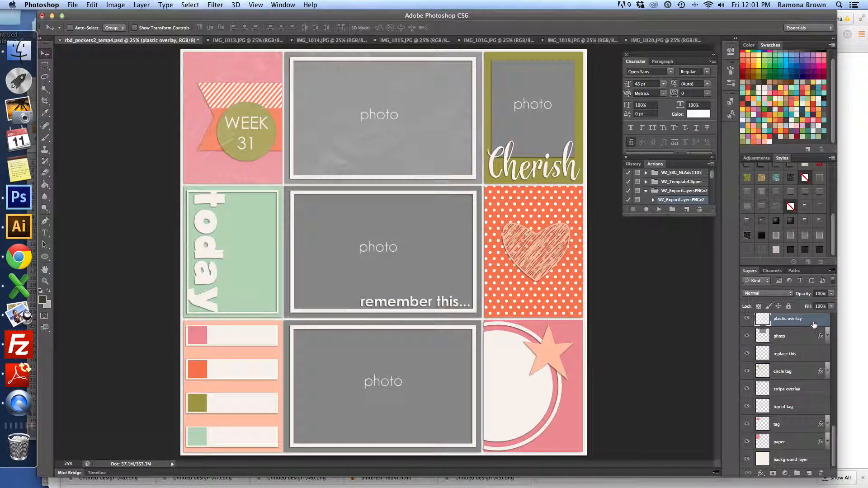
drag(814, 321, 804, 452)
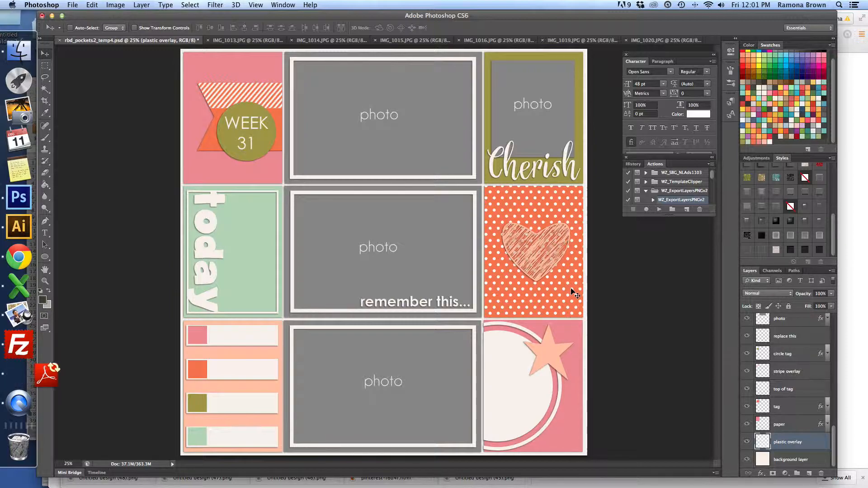
click(746, 442)
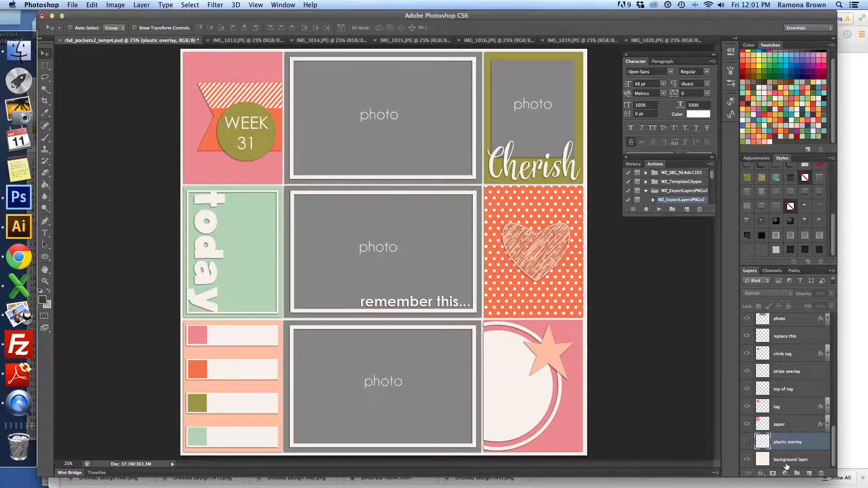
click(746, 442)
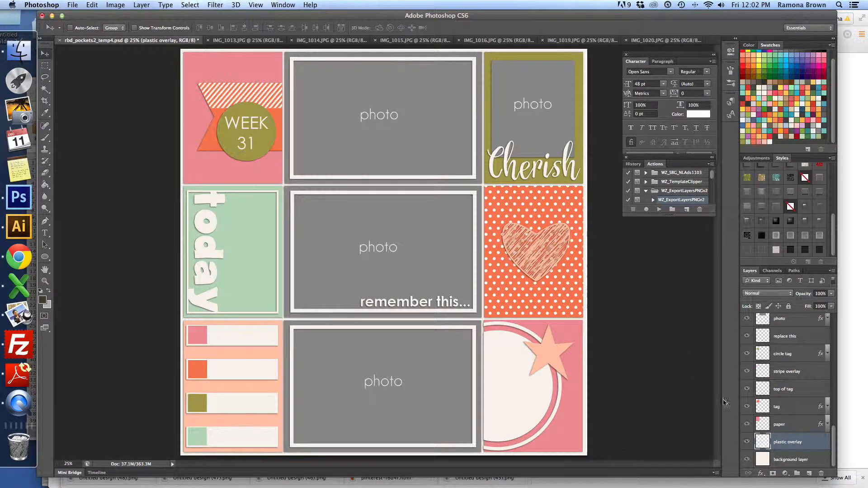
- Place rbd_boy_pp6.jpg above the paper layer of the Week 31 card and clip it to that paper
click(804, 428)
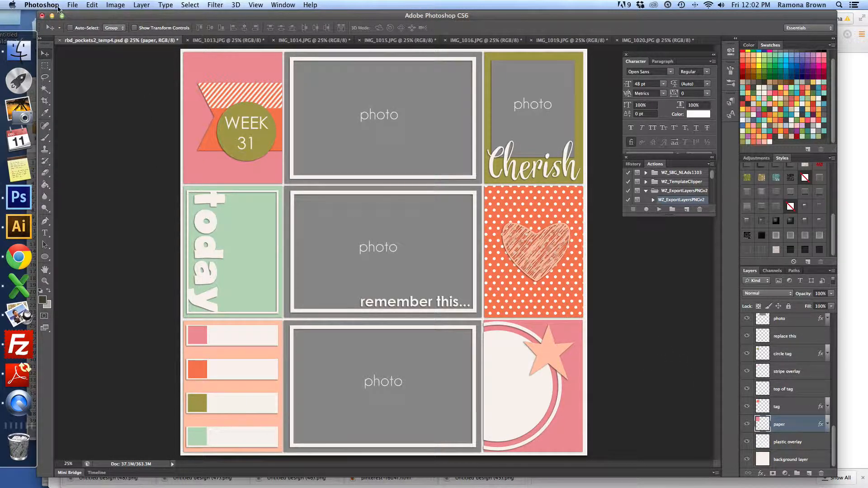
click(72, 5)
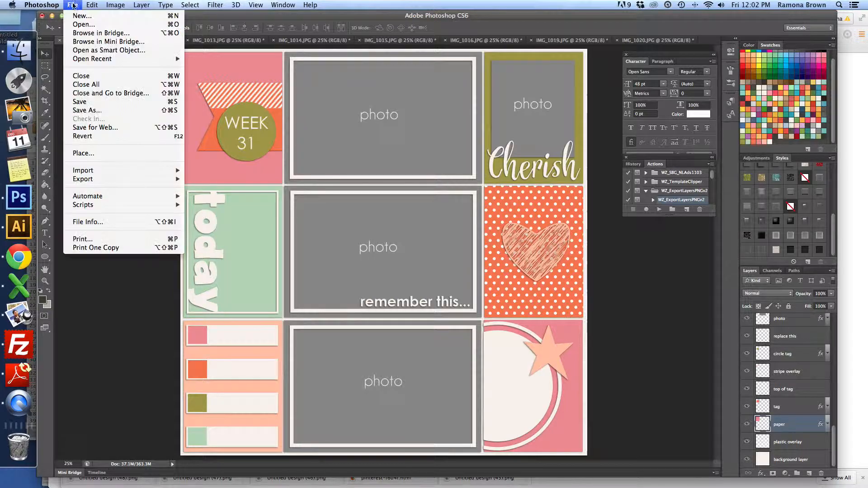
click(79, 154)
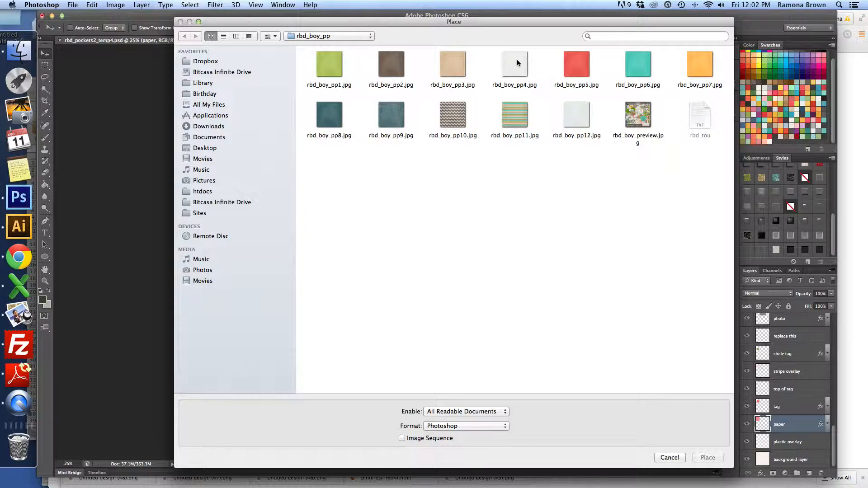
click(634, 63)
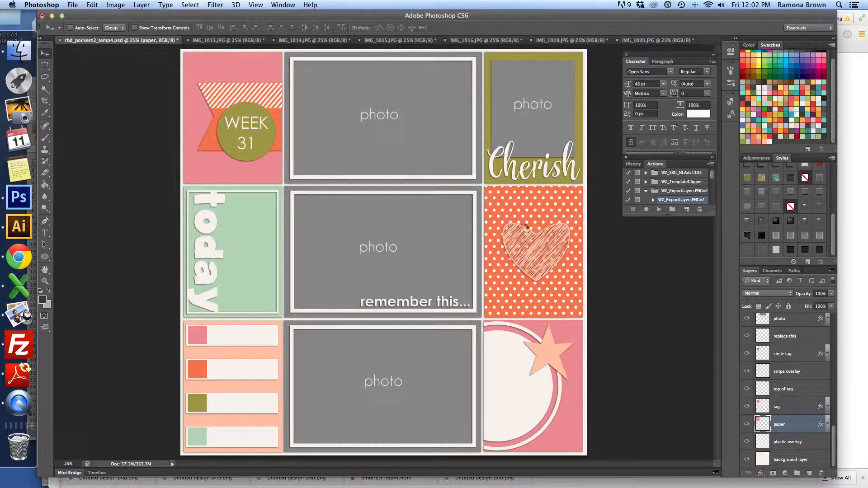
click(708, 457)
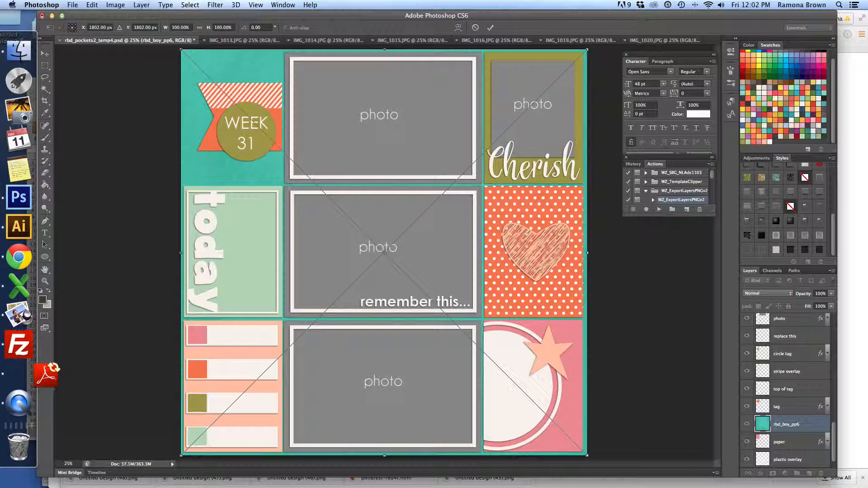
click(491, 27)
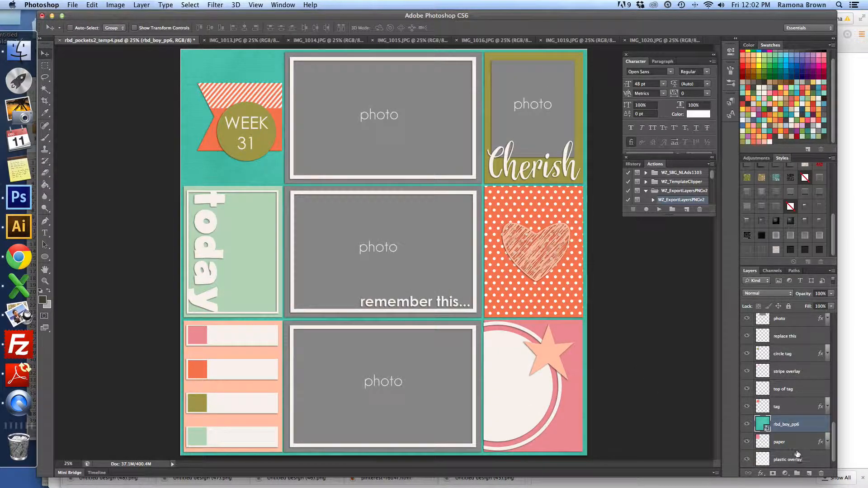
right_click(806, 423)
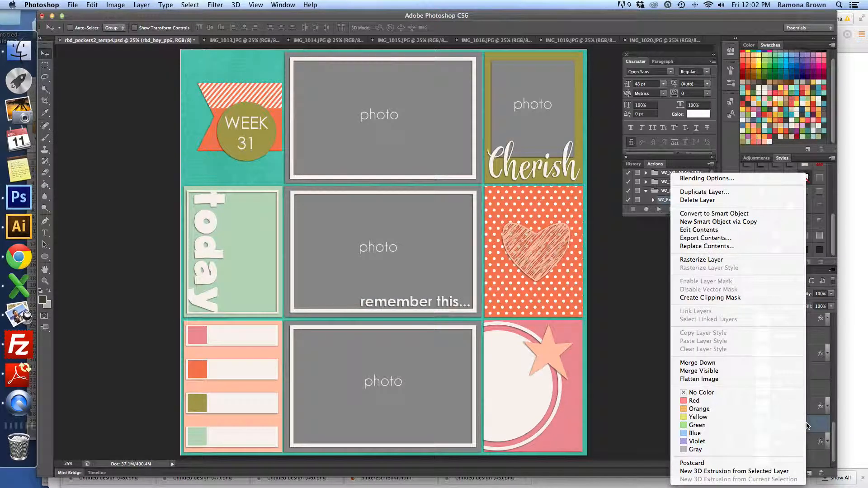
click(742, 297)
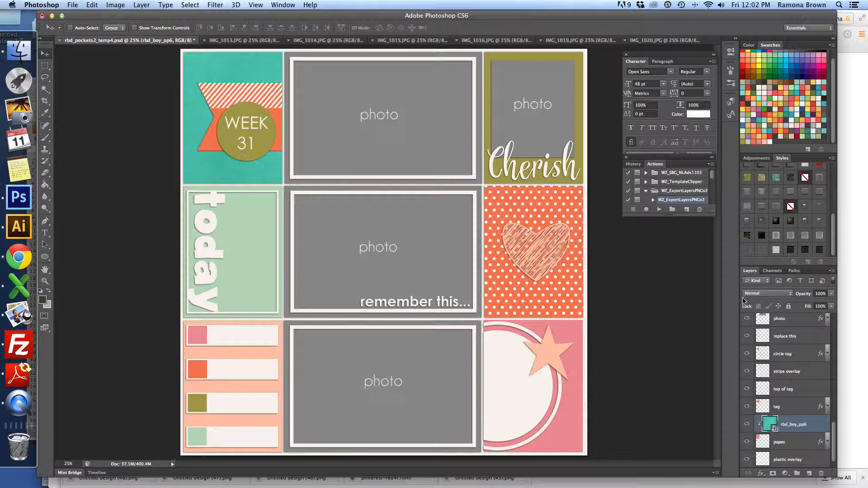
- Place rbd_boy_pp4.jpg above the tag layer of the Week 31 card and clip it to the tag
click(795, 409)
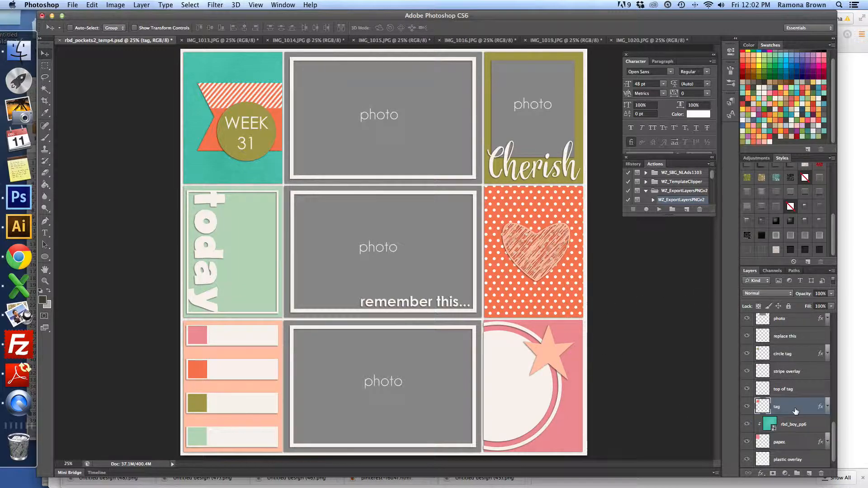
click(73, 5)
click(89, 154)
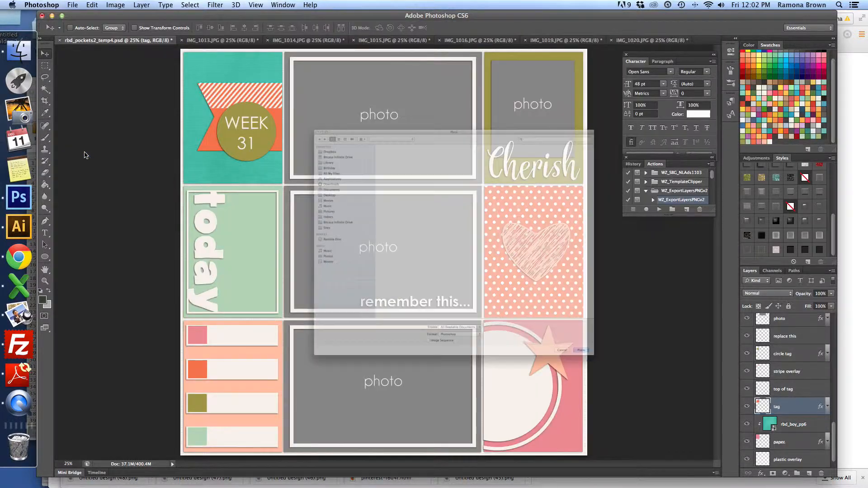
click(512, 68)
click(708, 458)
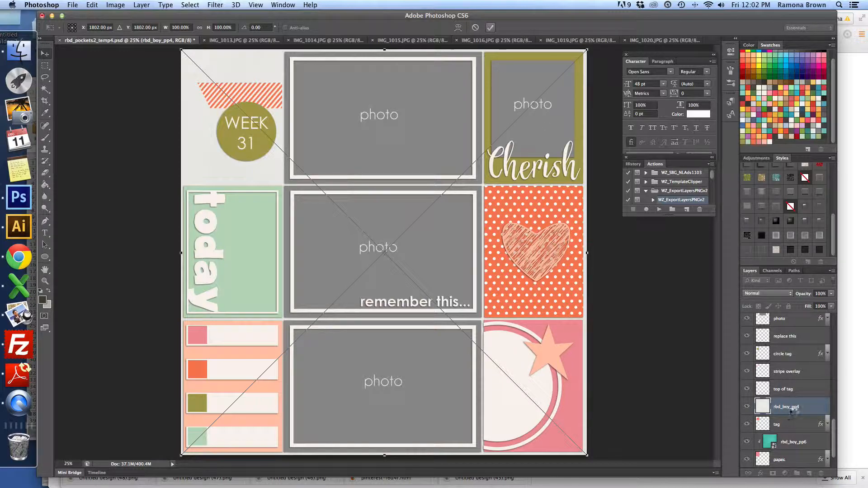
key(Return)
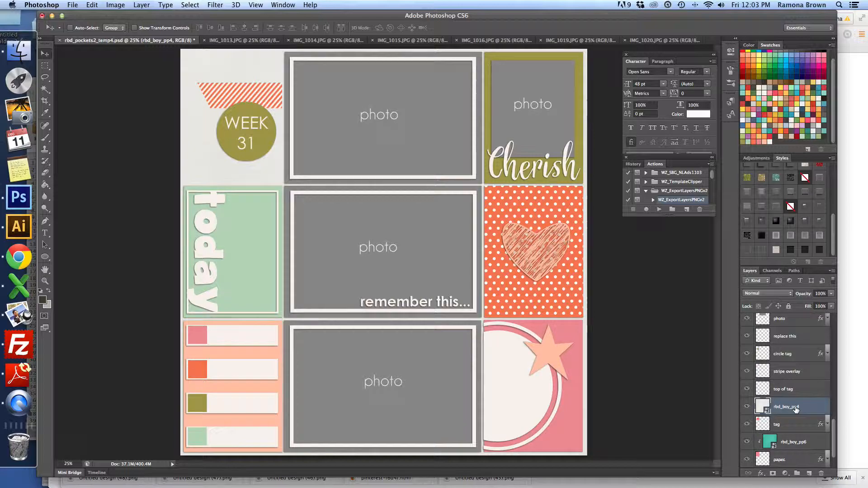
right_click(769, 393)
click(705, 297)
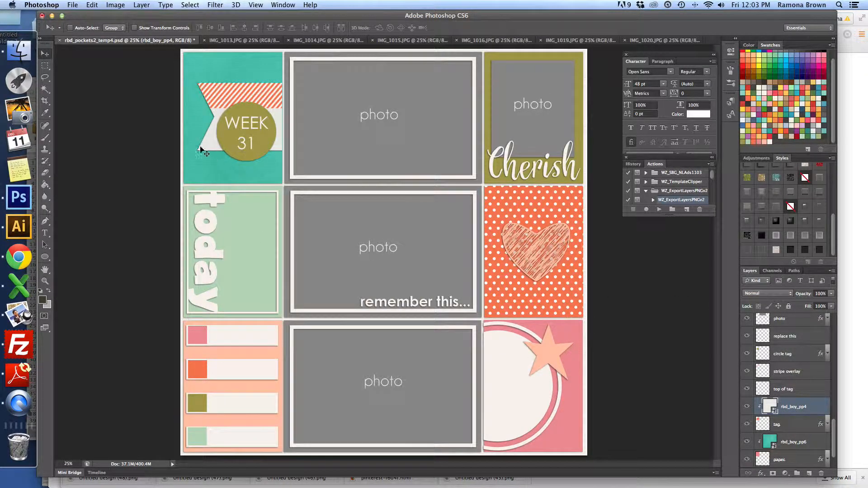
- Place rbd_boy_pp6.jpg above the top of tag layer and clip it to that layer
click(804, 390)
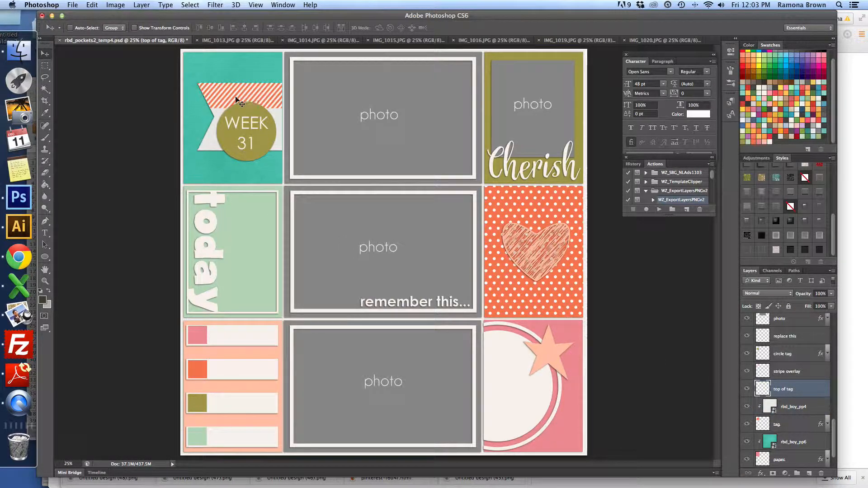
click(71, 5)
click(78, 151)
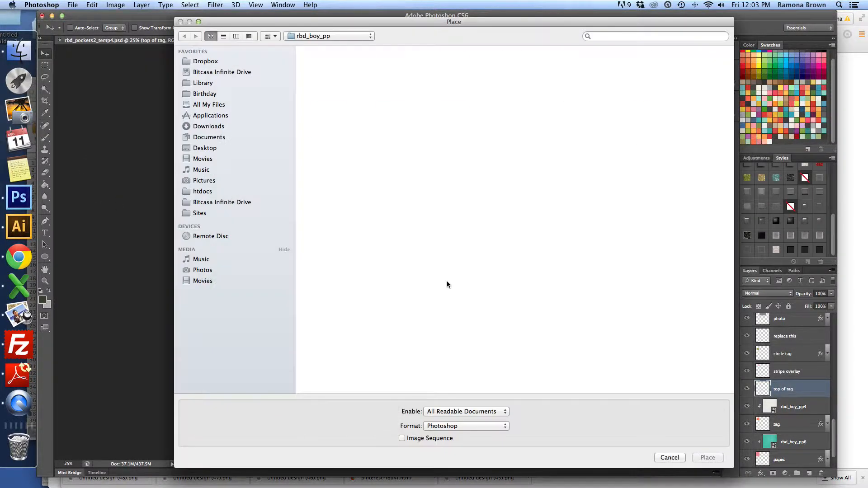
click(639, 68)
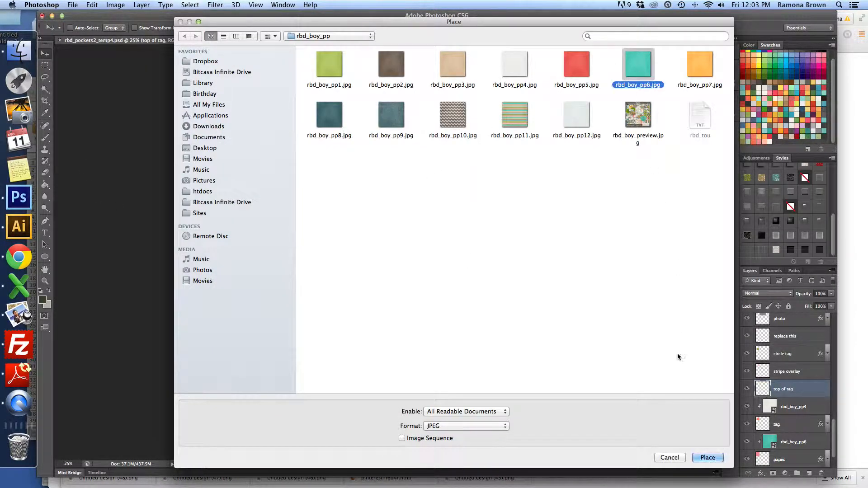
click(707, 457)
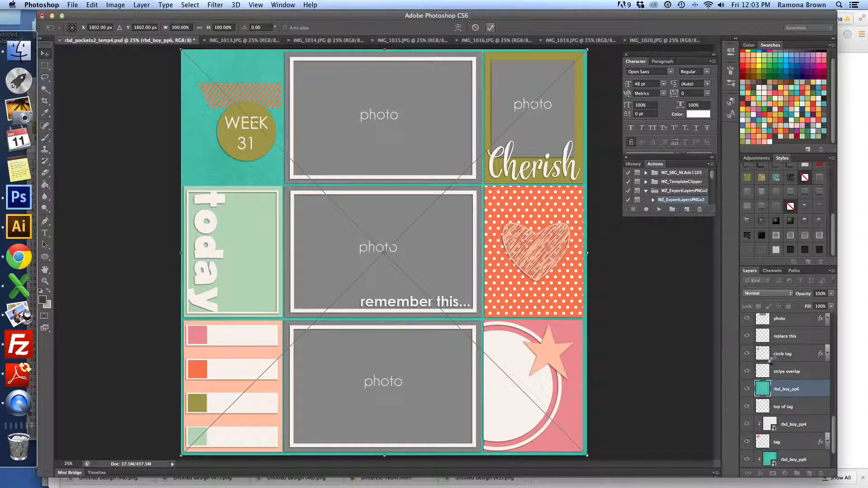
right_click(806, 390)
click(725, 299)
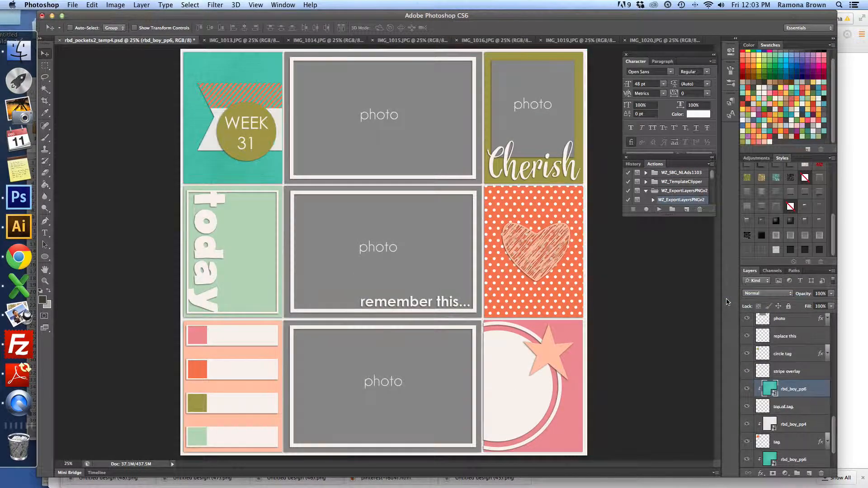
- Place rbd_boy_pp4.jpg above the stripe overlay layer and clip it to the stripes
click(809, 373)
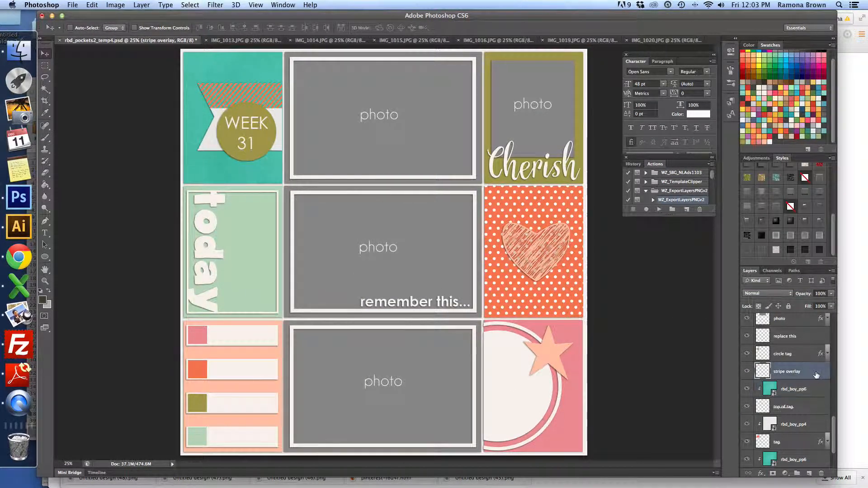
click(72, 4)
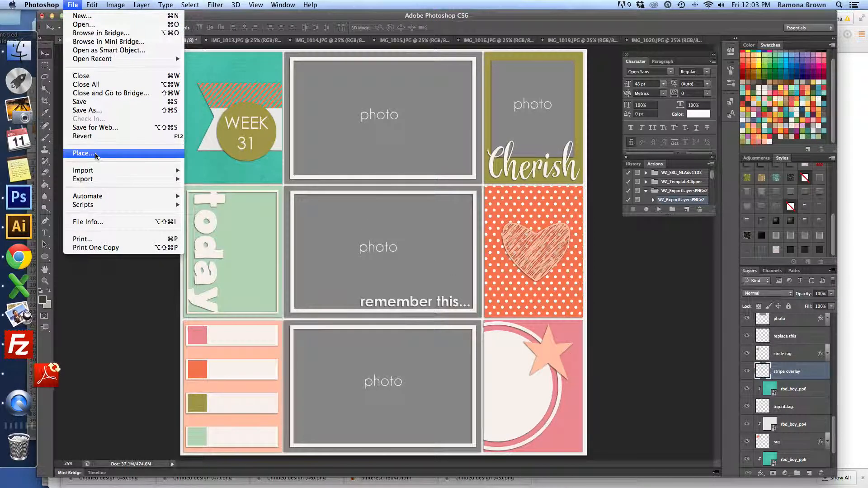
click(84, 153)
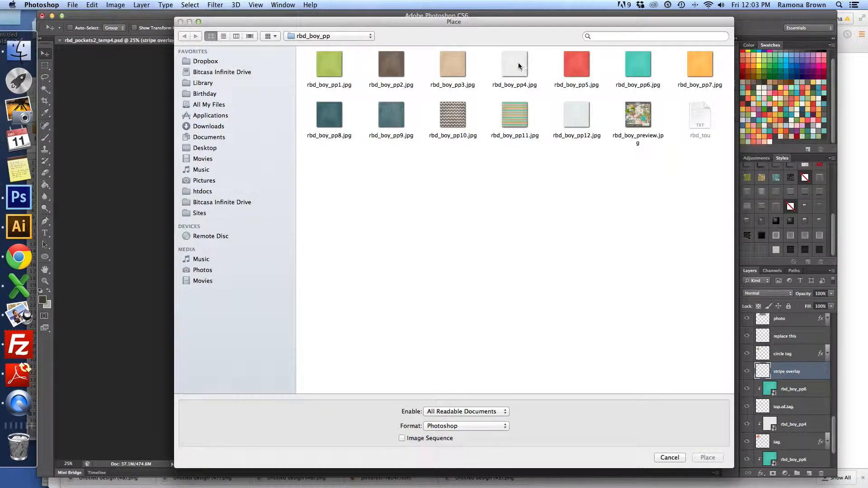
click(519, 66)
click(706, 457)
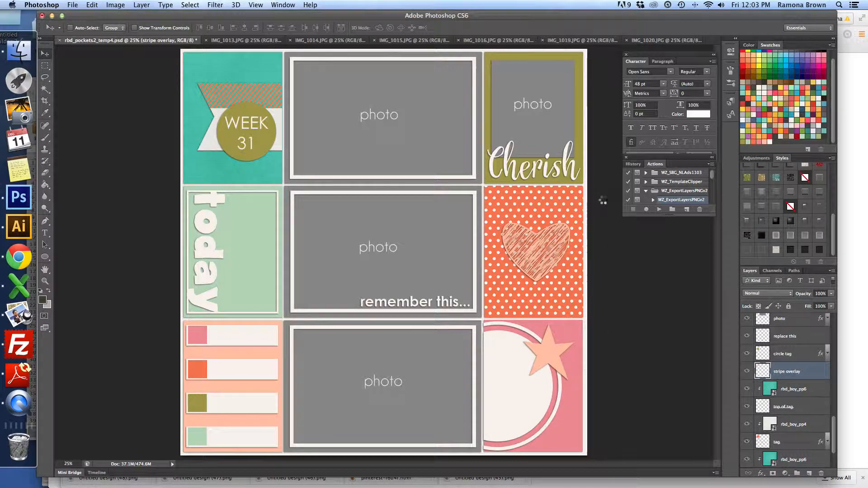
click(490, 28)
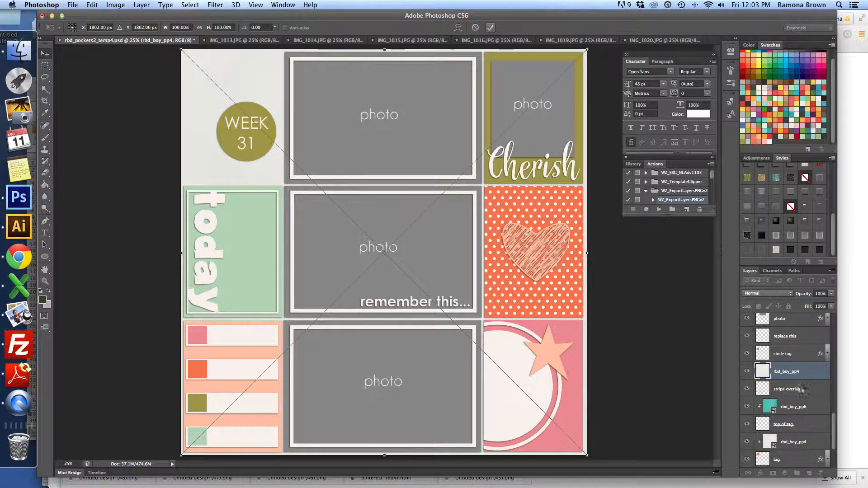
right_click(809, 372)
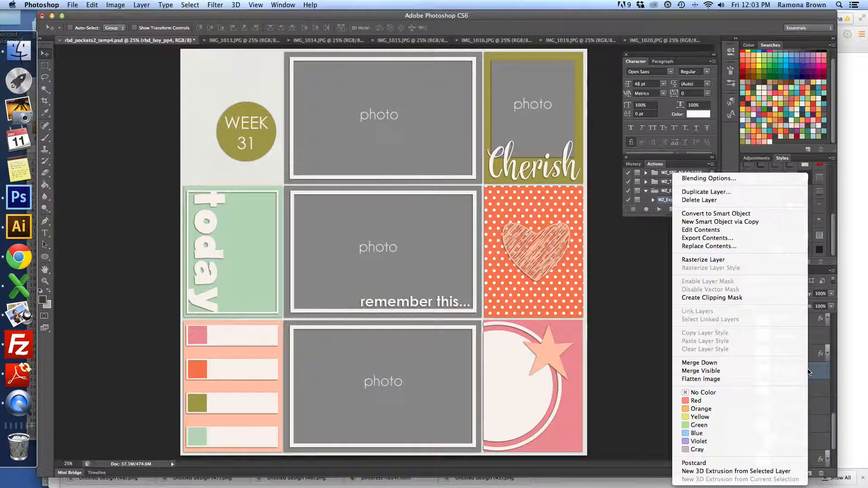
click(736, 299)
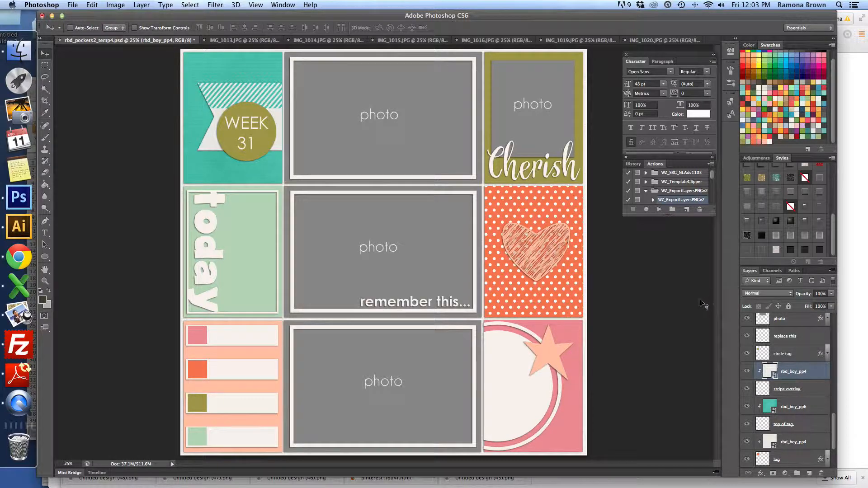
- Replace the rbd_boy_pp6 paper on the top of tag layer with rbd_boy_pp7.jpg, clipped to that layer
click(813, 409)
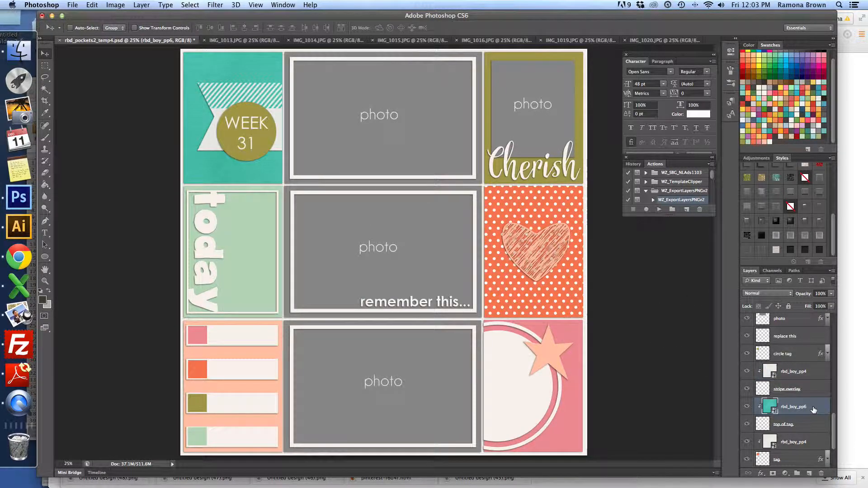
key(super+z)
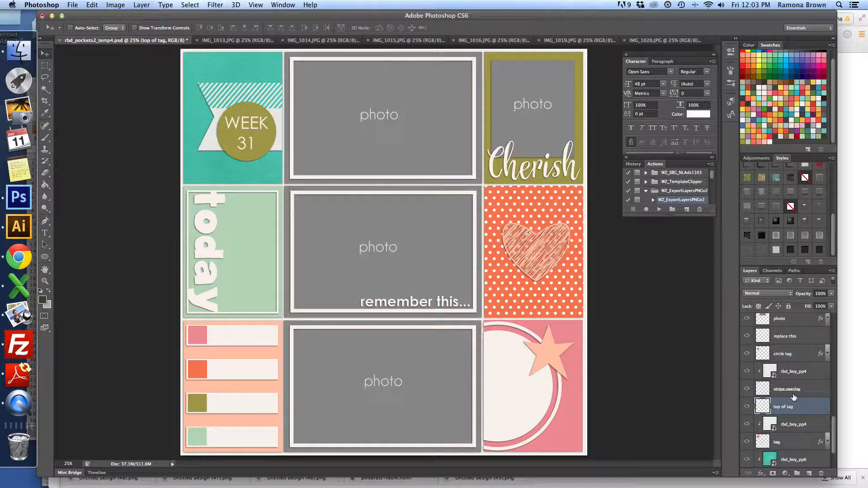
click(71, 7)
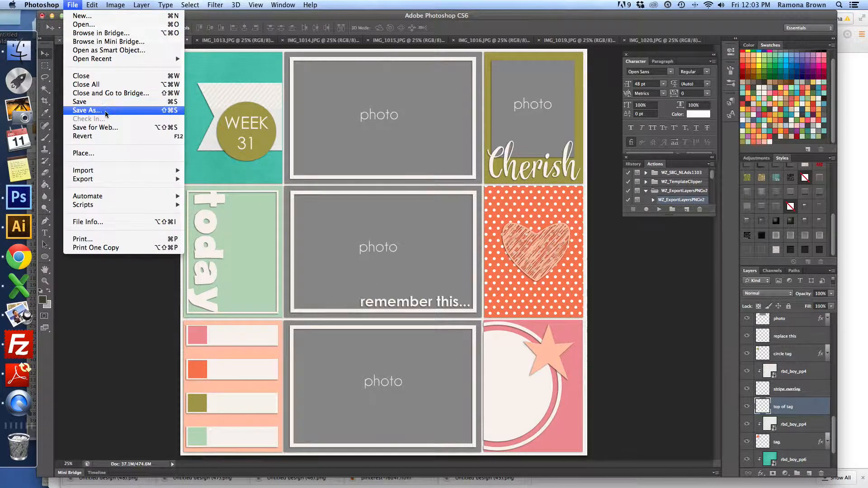
click(103, 148)
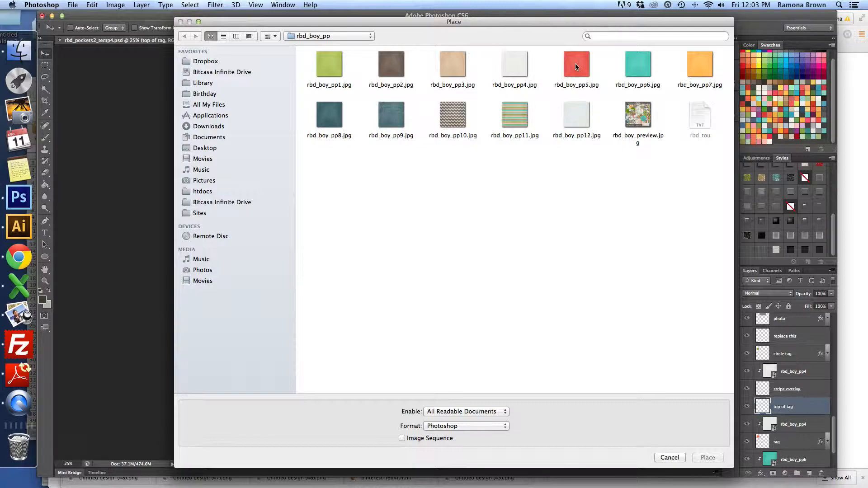
click(704, 66)
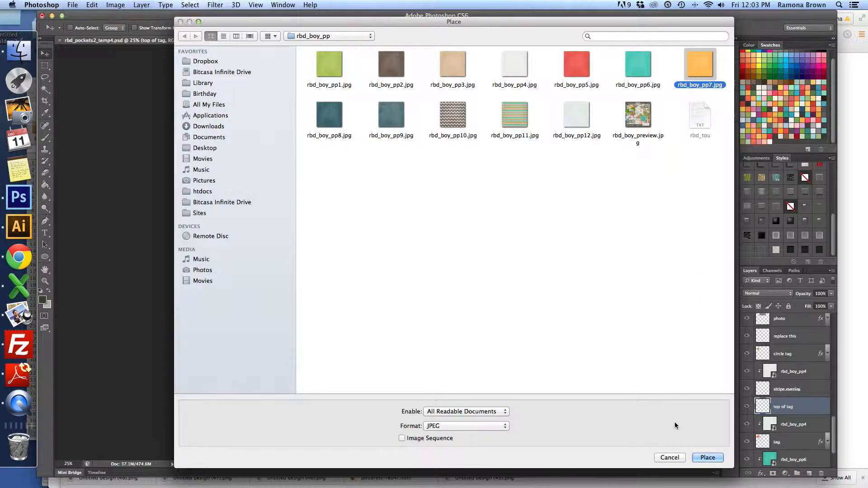
click(712, 462)
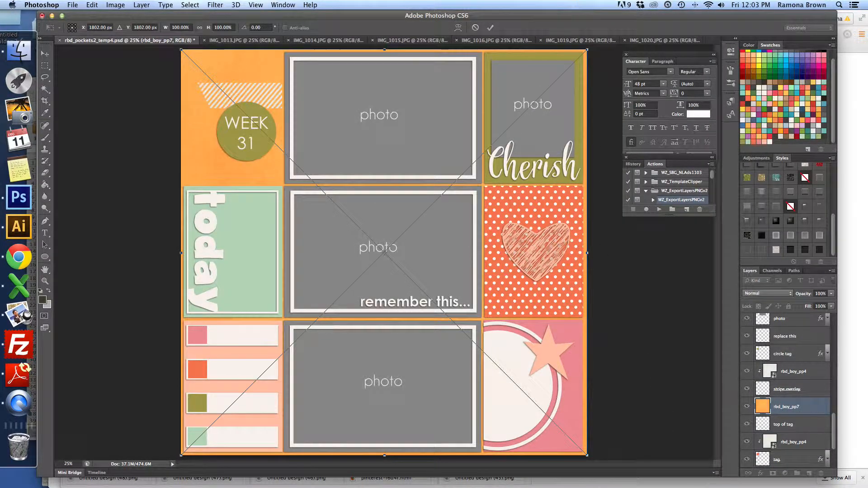
click(490, 27)
right_click(809, 411)
click(723, 300)
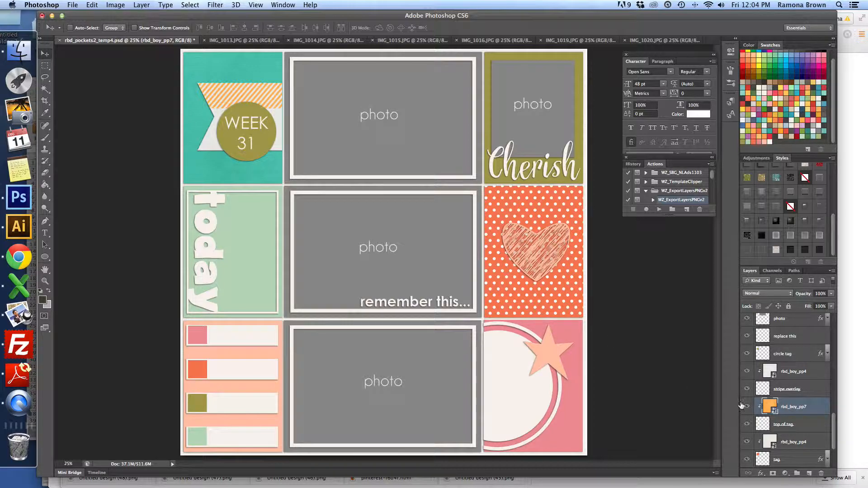
- Toggle the visibility of the stripe overlay and top of tag layers to examine what each contributes to the tag
click(746, 389)
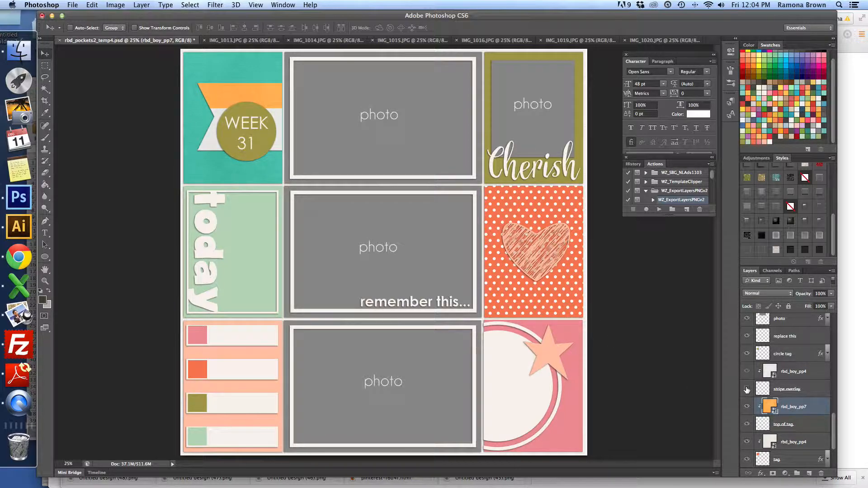
click(748, 425)
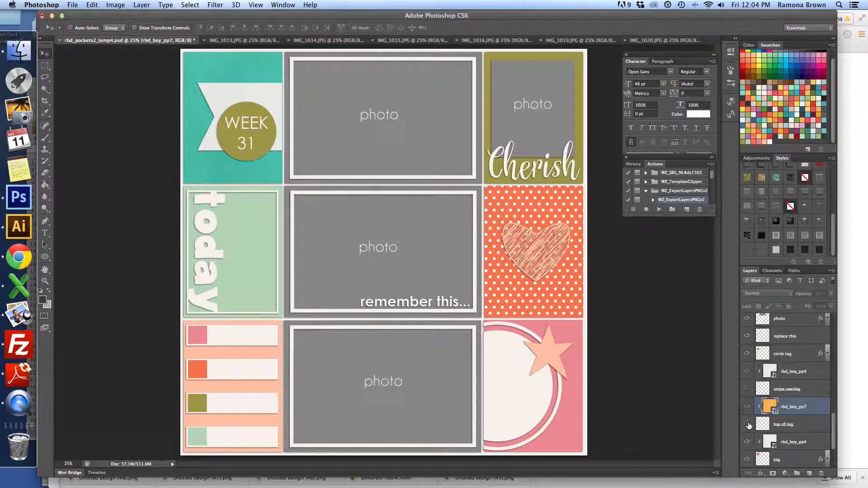
click(747, 424)
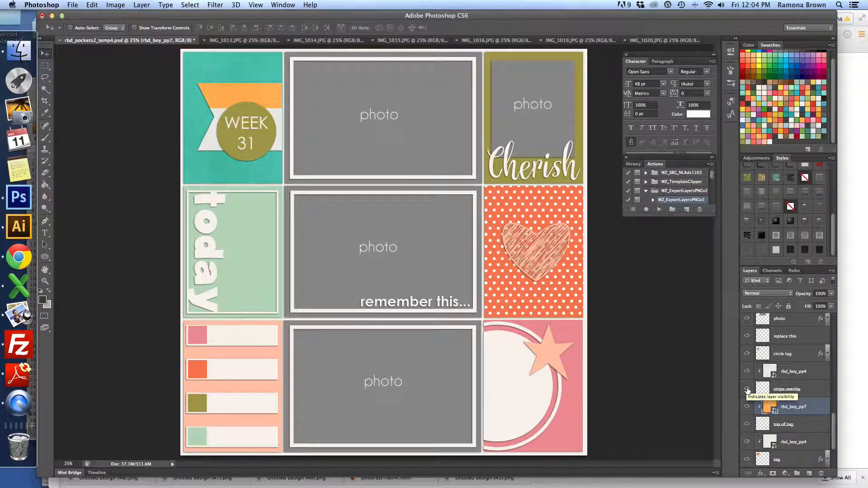
click(747, 388)
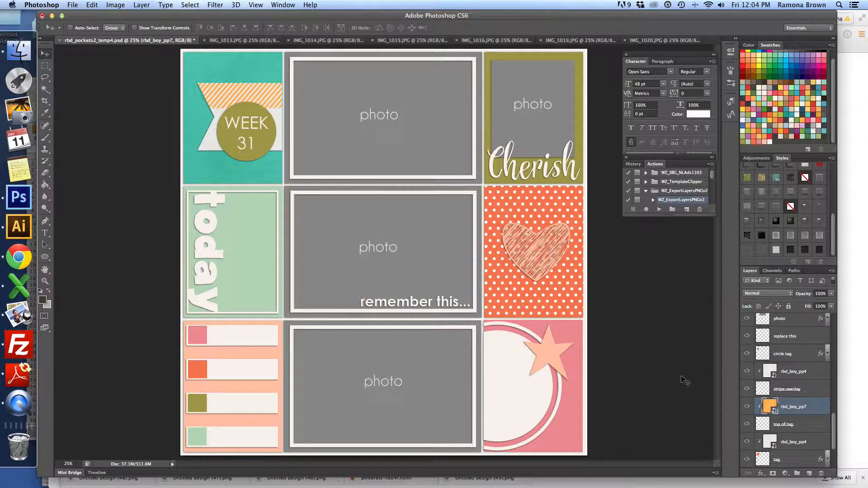
- Place rbd_boy_pp5.jpg above the circle tag layer, clip it to the circle, and delete the "replace this" layer above it
click(811, 357)
click(73, 4)
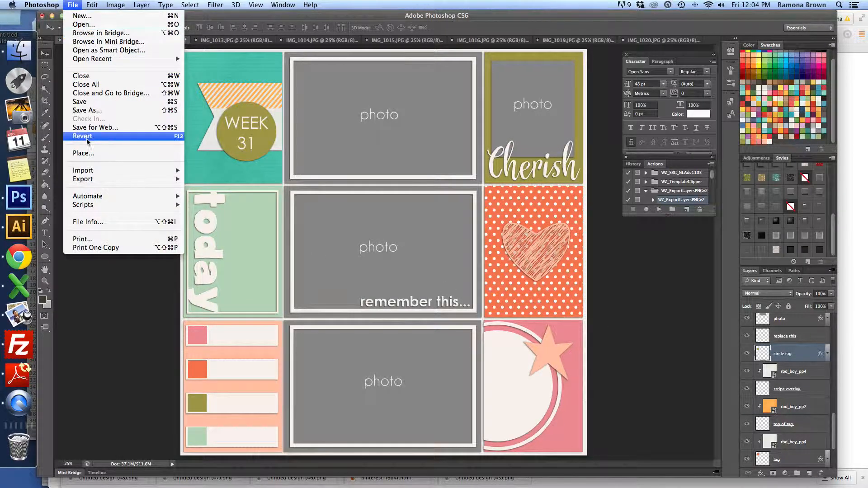
click(76, 156)
click(577, 72)
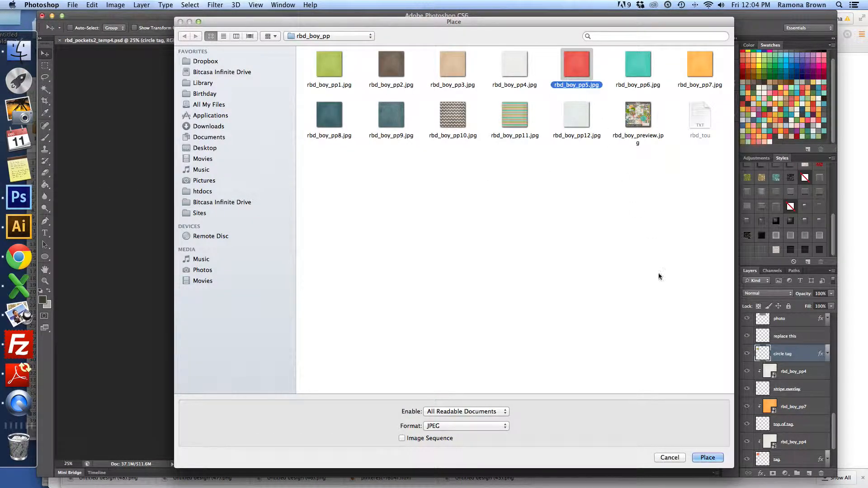
click(706, 458)
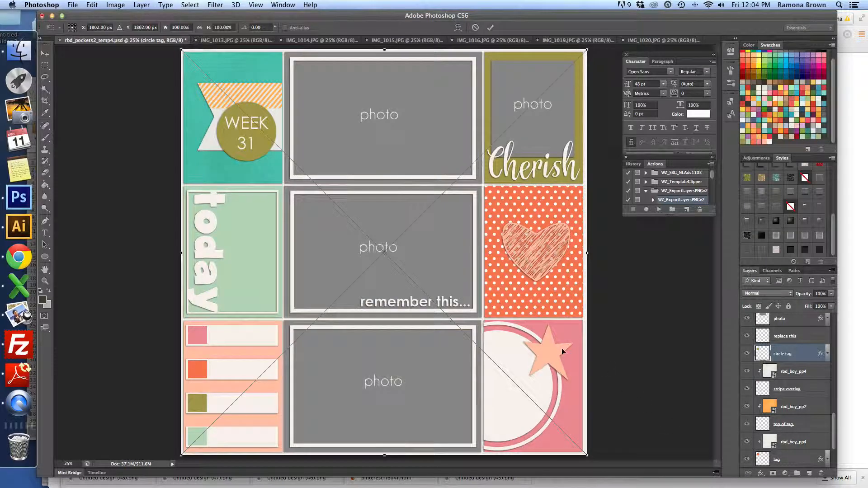
click(493, 28)
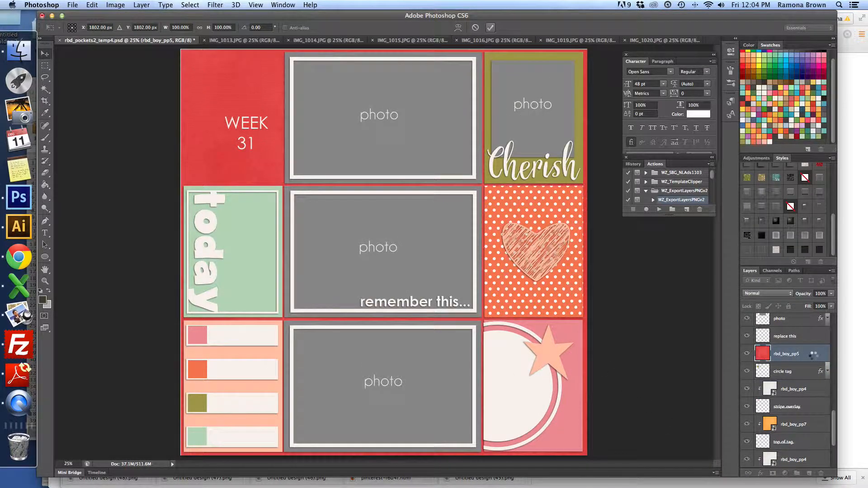
right_click(766, 340)
click(744, 297)
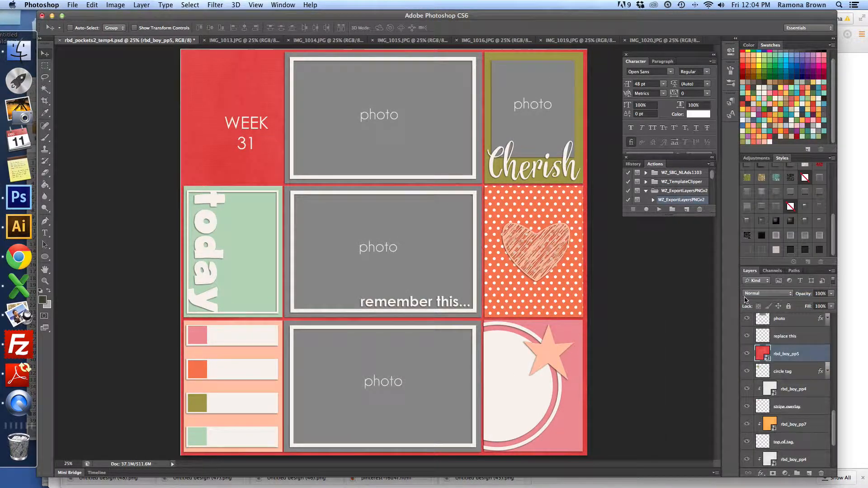
click(809, 339)
key(Delete)
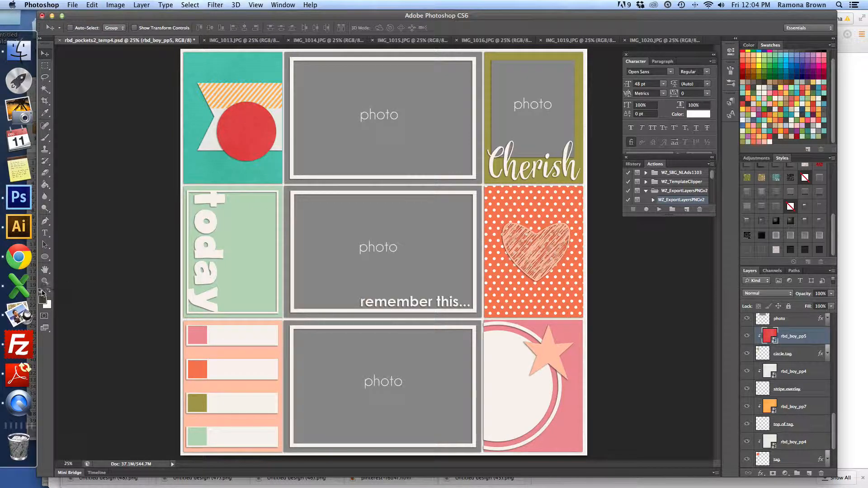
click(44, 233)
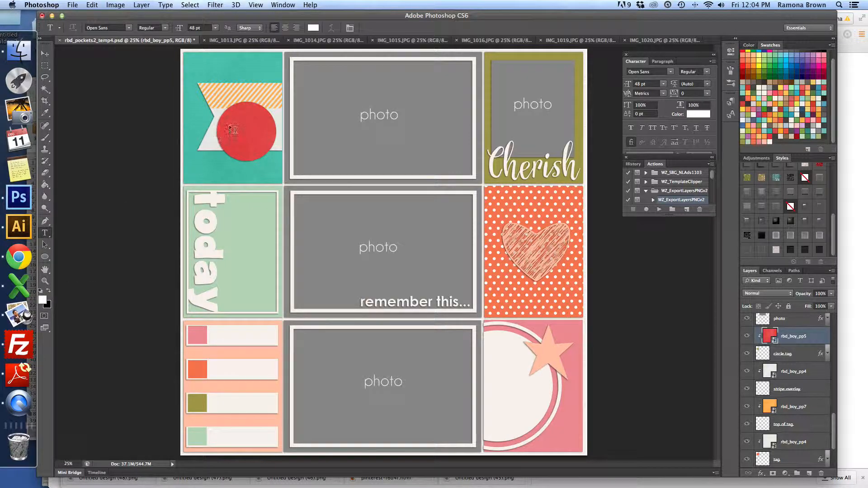
click(328, 156)
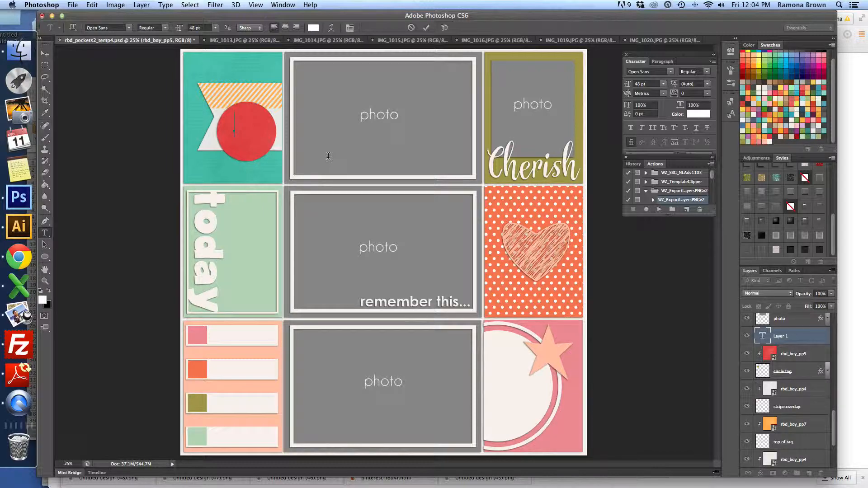
click(426, 28)
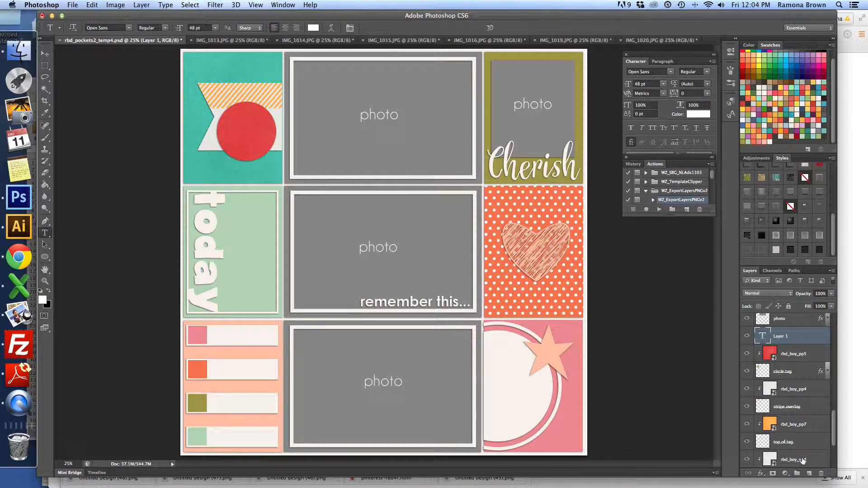
click(821, 473)
click(510, 173)
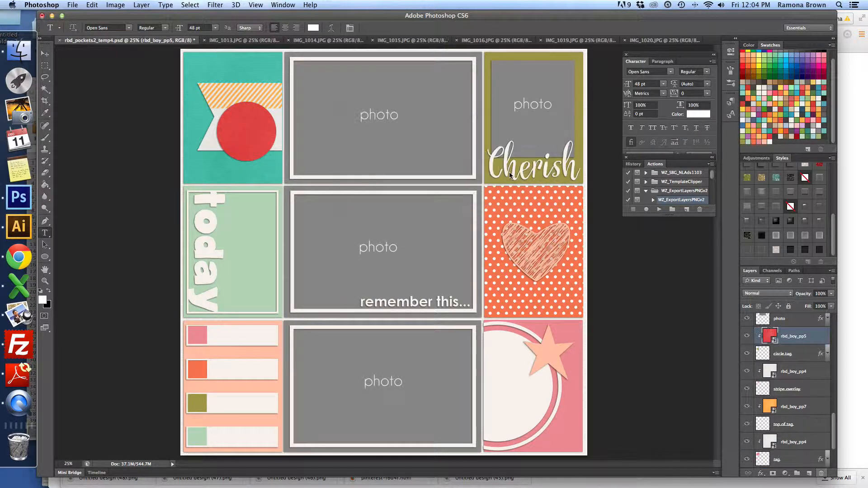
click(44, 54)
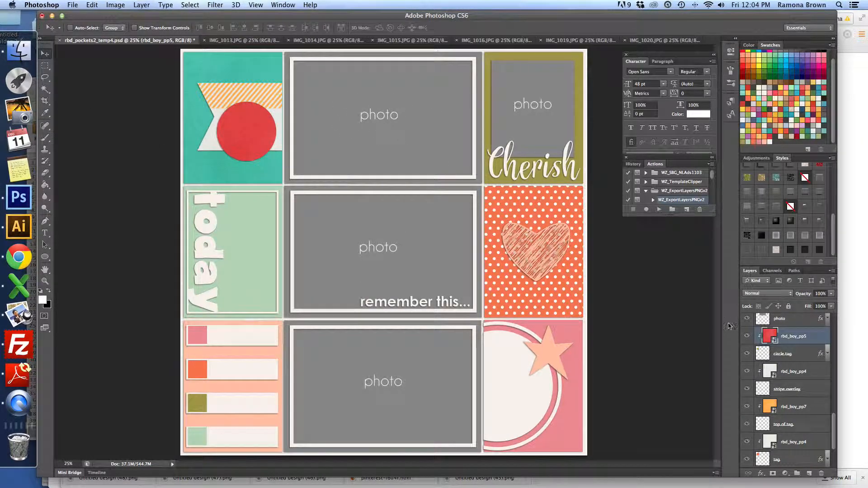
- Copy the whole IMG_1015.JPG photo and paste it into rbd_pockets2_temp4.psd directly above the photo layer beside the tag card
scroll(779, 355, up, 2)
click(793, 353)
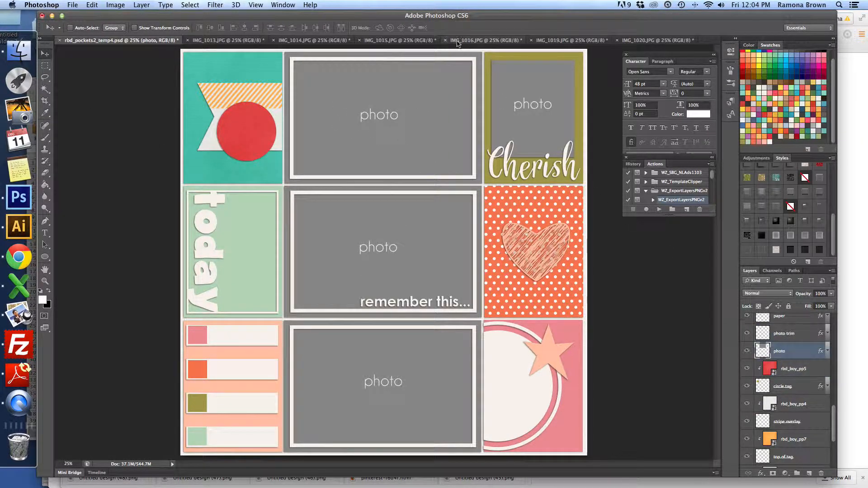
click(492, 42)
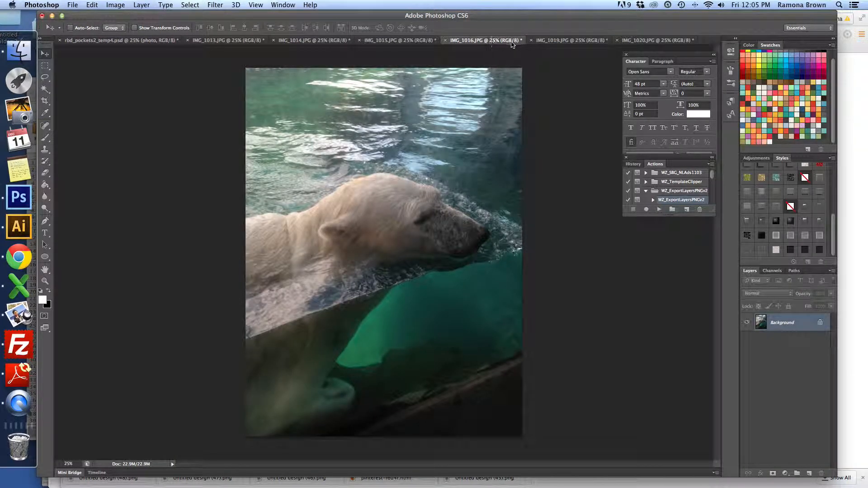
click(548, 41)
click(391, 42)
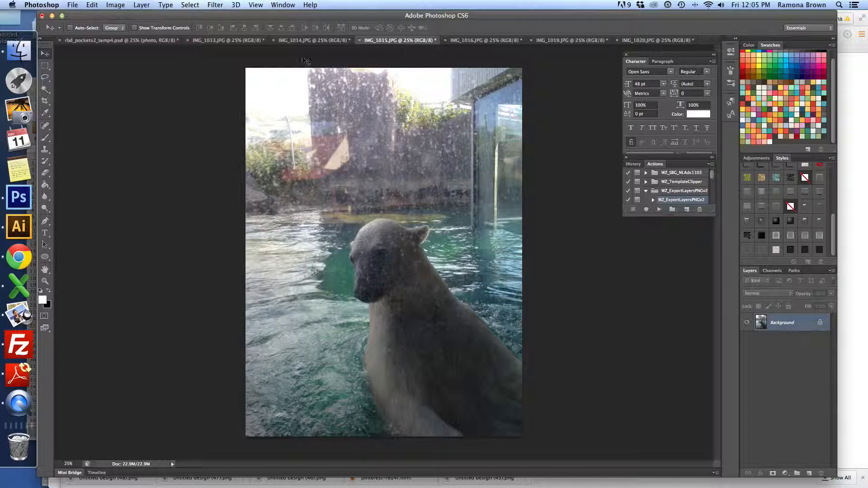
key(super+a)
key(super+c)
click(108, 41)
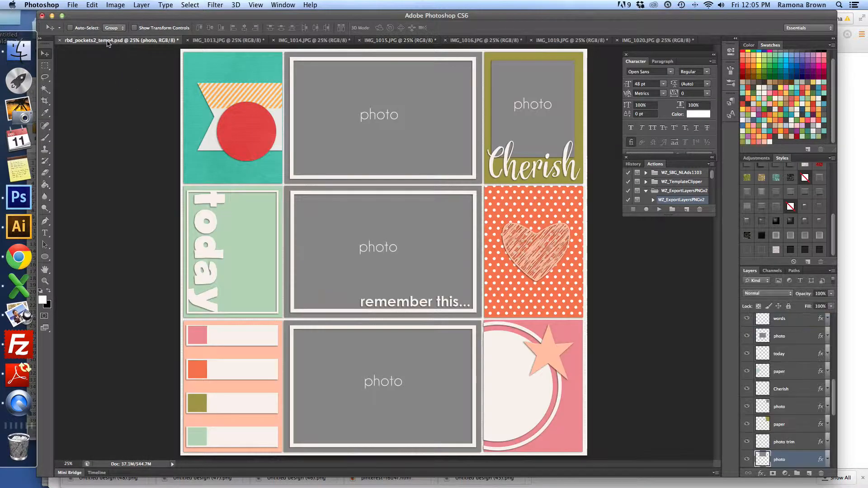
key(super+v)
- Scale the pasted polar bear photo down proportionally and position it so the bear sits inside the top middle photo frame
drag(444, 166, 440, 77)
click(134, 28)
drag(239, 283, 270, 240)
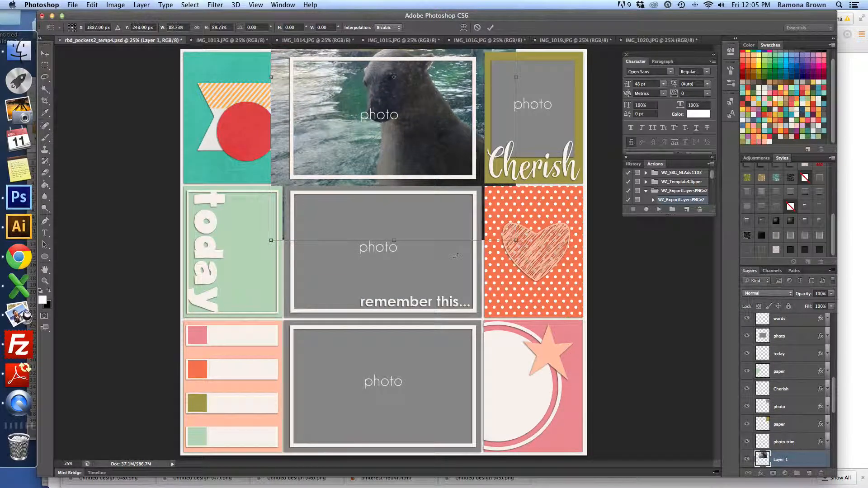
drag(518, 243, 488, 221)
click(490, 27)
drag(441, 93, 438, 132)
- Clip the polar bear photo to the photo layer beneath it and turn off the transform controls
right_click(800, 463)
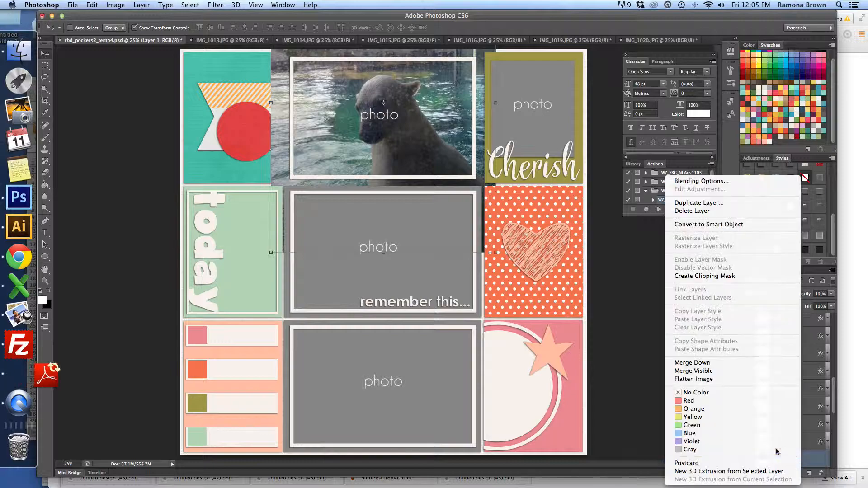
click(738, 276)
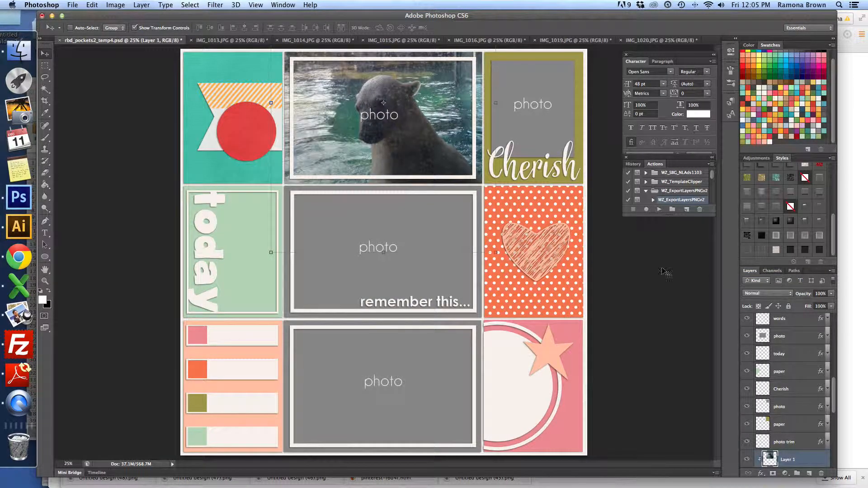
click(134, 28)
- Delete the "delete this layer" layer at the top of the layer stack to remove the photo placeholder labels
scroll(787, 373, up, 10)
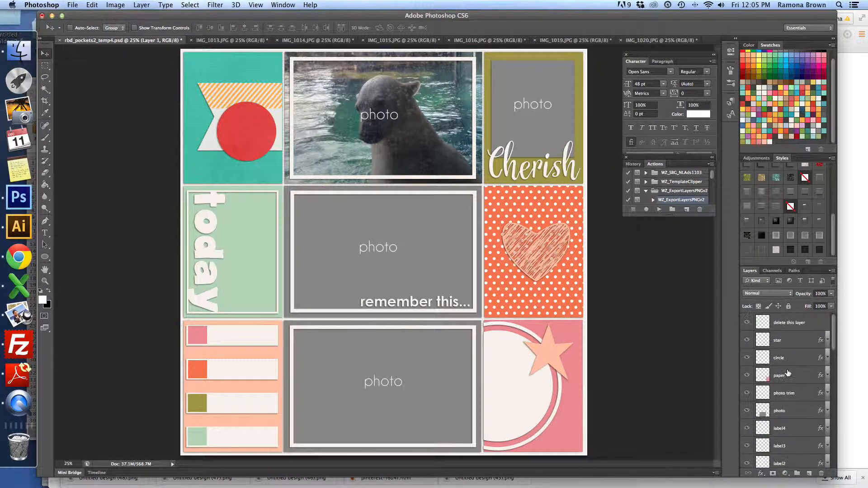
click(817, 325)
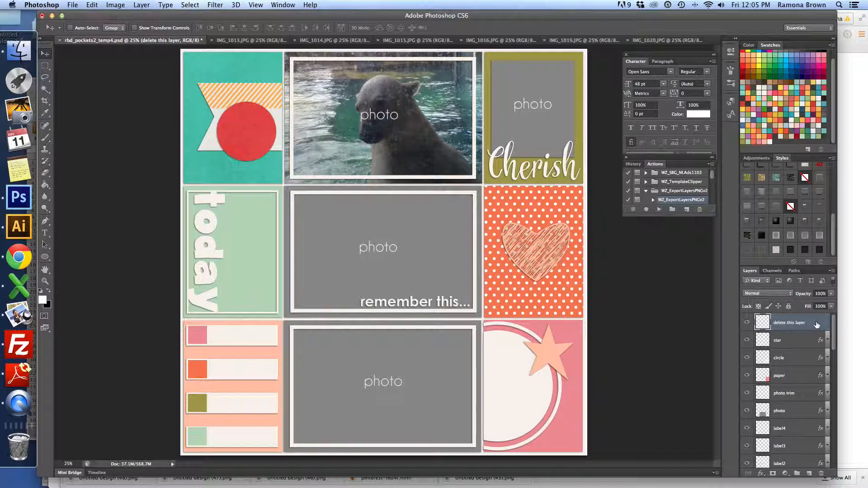
key(Delete)
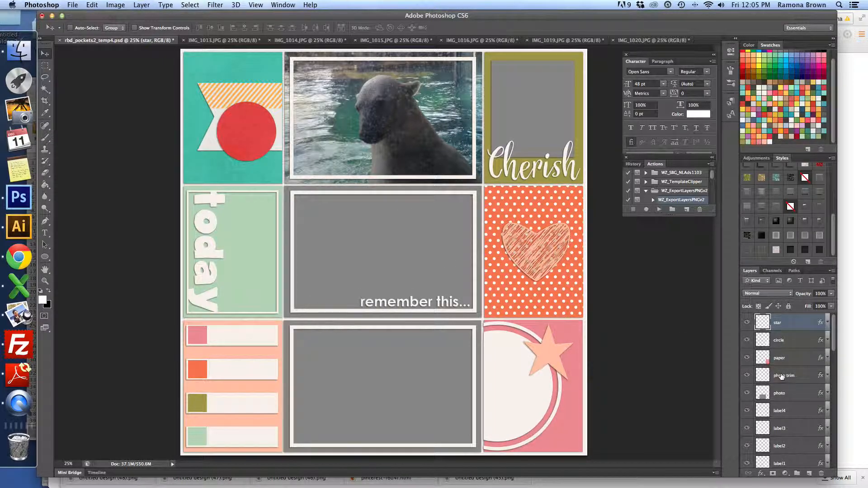
- Hide and show the photo trim layer above the polar bear photo to compare the pocket with and without its border
scroll(781, 376, down, 10)
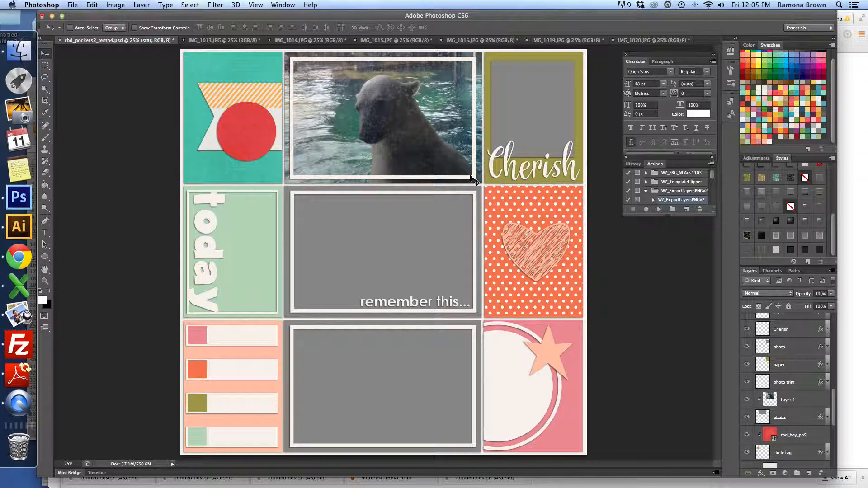
click(747, 382)
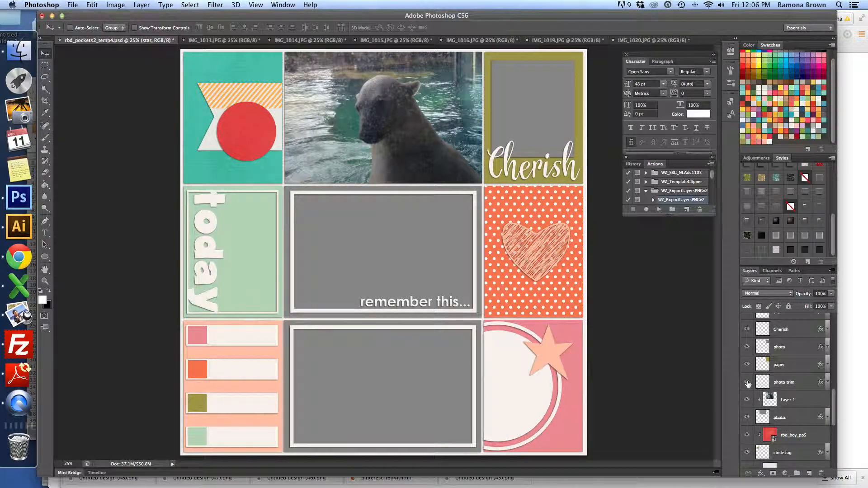
click(747, 382)
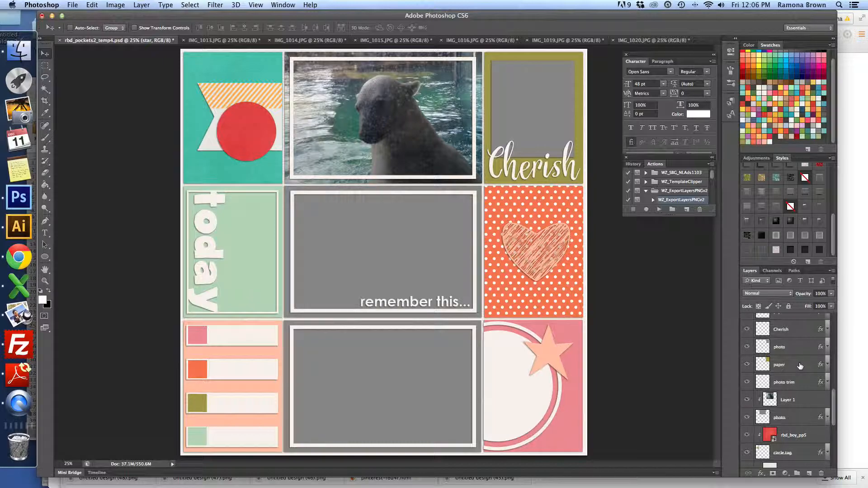
- Place rbd_boy_pp11.jpg above the olive paper layer of the Cherish pocket and clip it to that layer
click(771, 369)
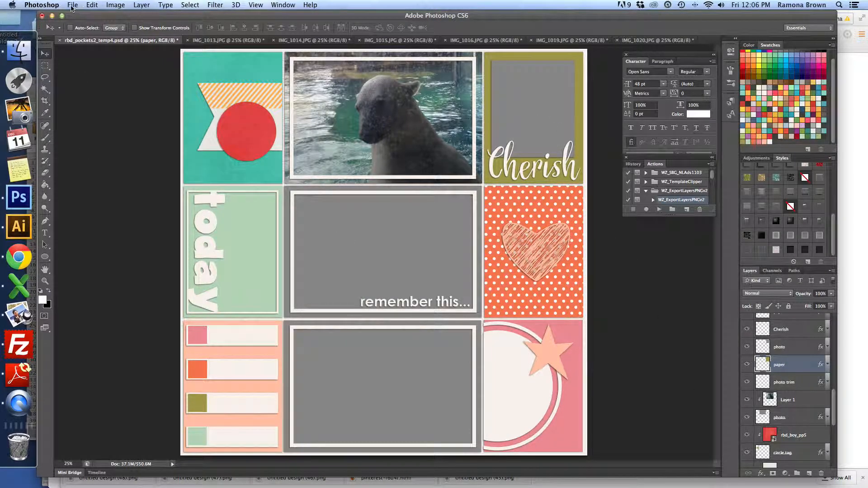
click(72, 6)
click(85, 154)
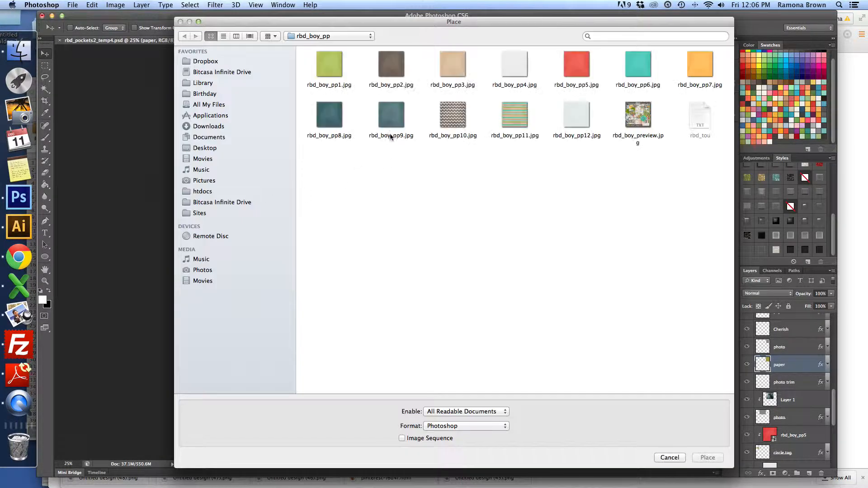
click(581, 54)
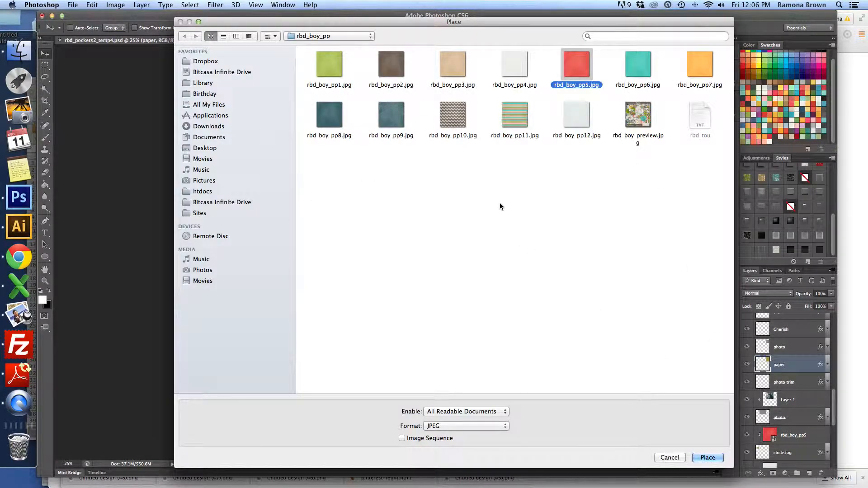
drag(445, 21, 451, 43)
click(525, 132)
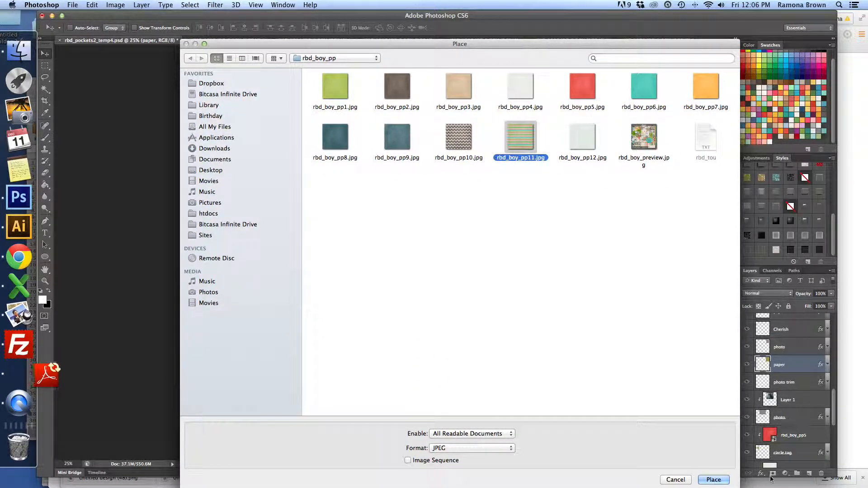
click(718, 477)
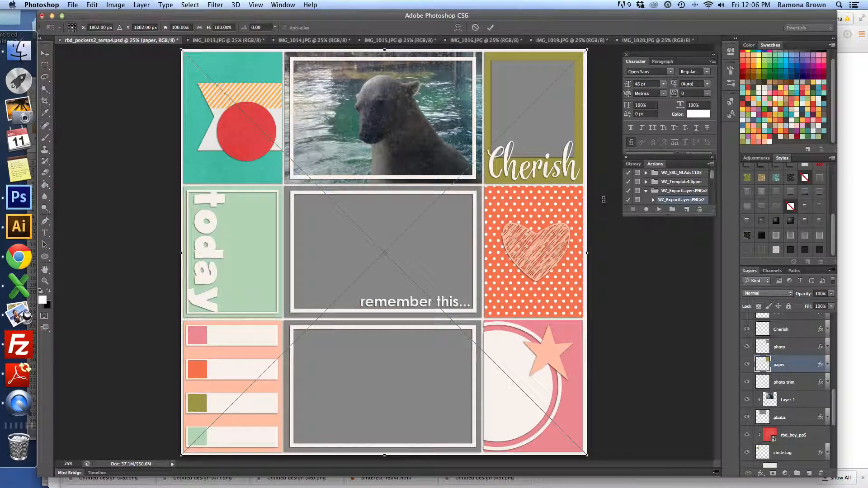
click(490, 27)
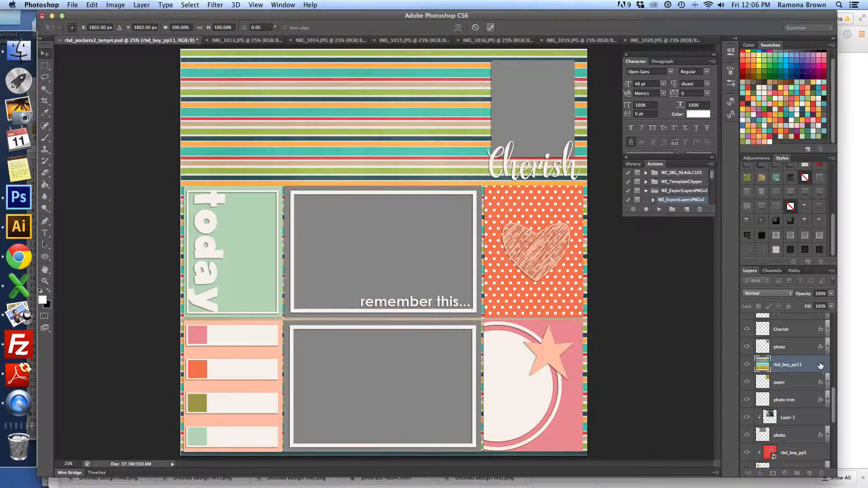
right_click(807, 367)
click(731, 300)
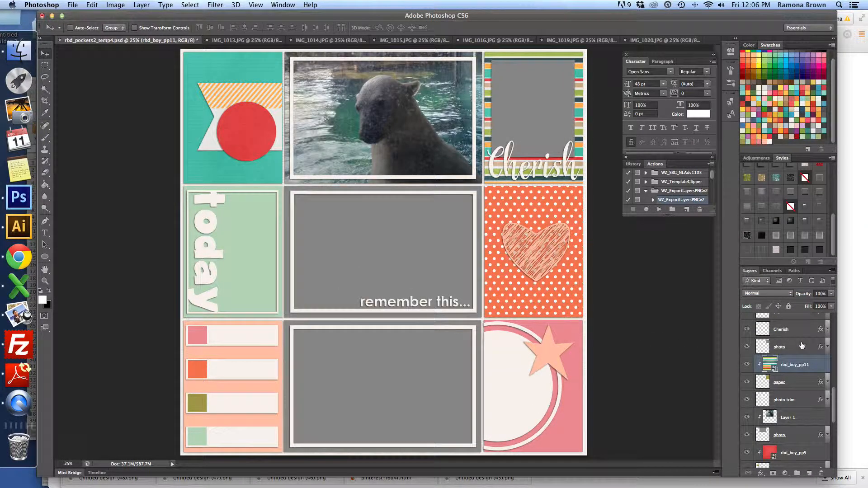
- Look through the open photo documents and bring up the swimming polar bear photo IMG_1016.JPG
click(468, 41)
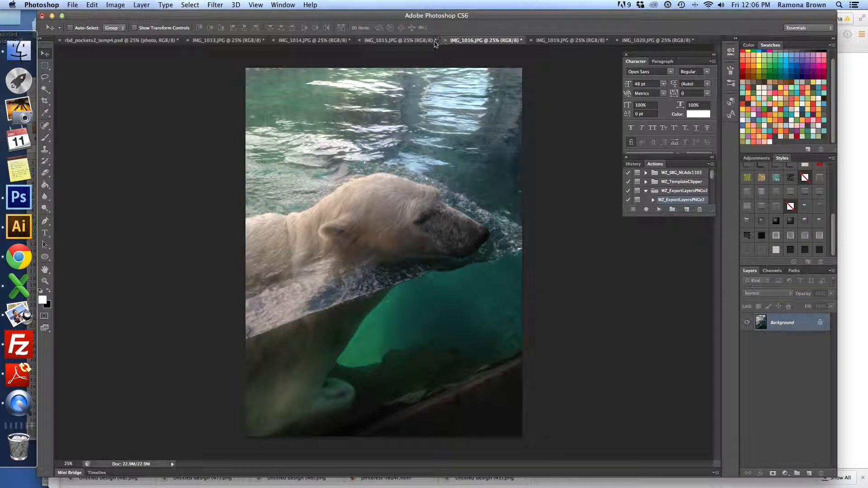
click(545, 43)
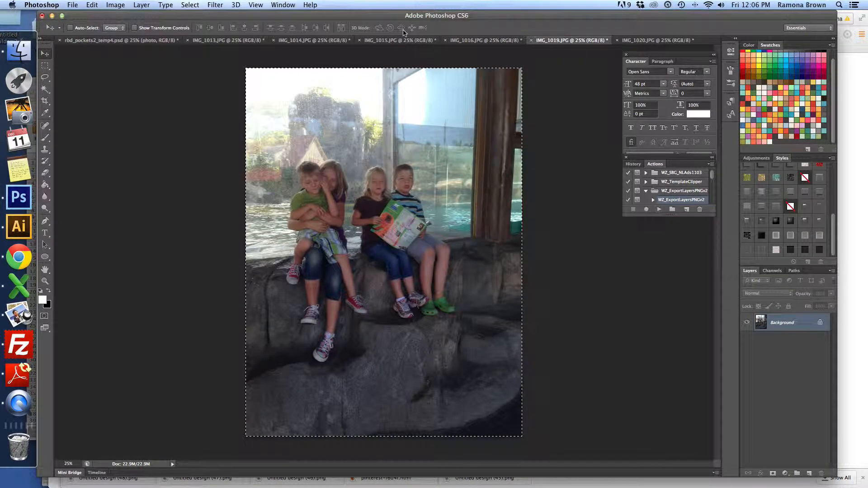
click(322, 41)
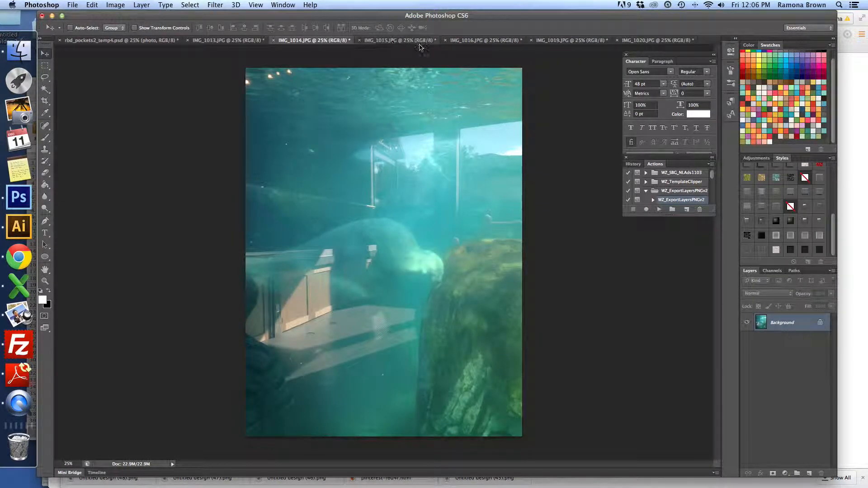
click(477, 42)
click(409, 41)
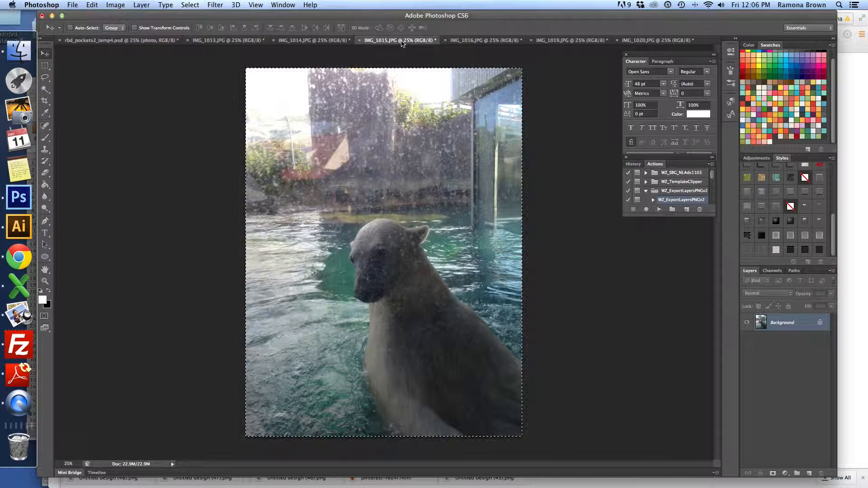
click(476, 42)
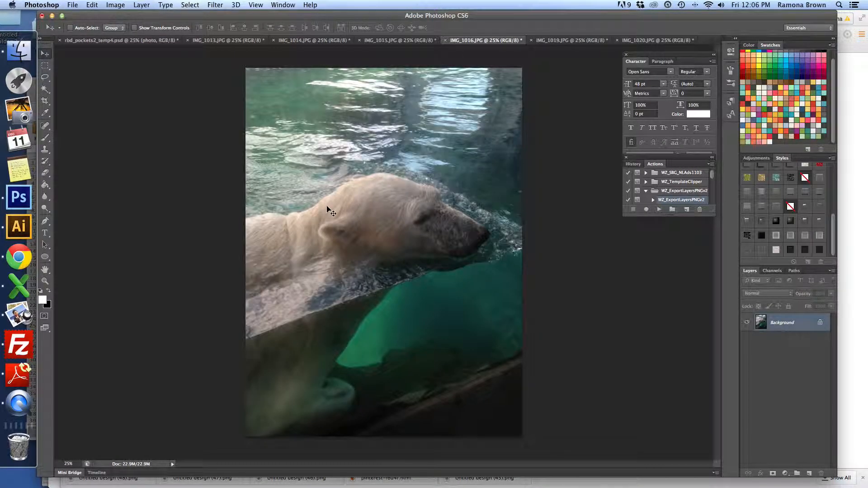
click(115, 5)
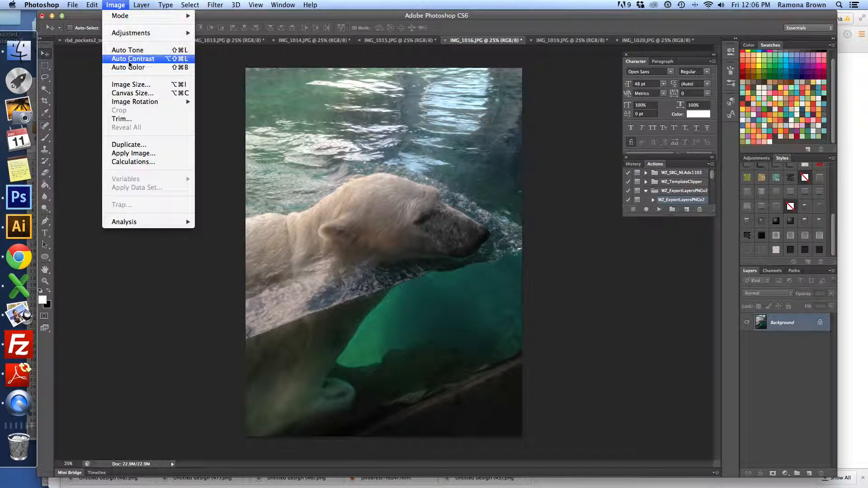
key(ctrl+super+Escape)
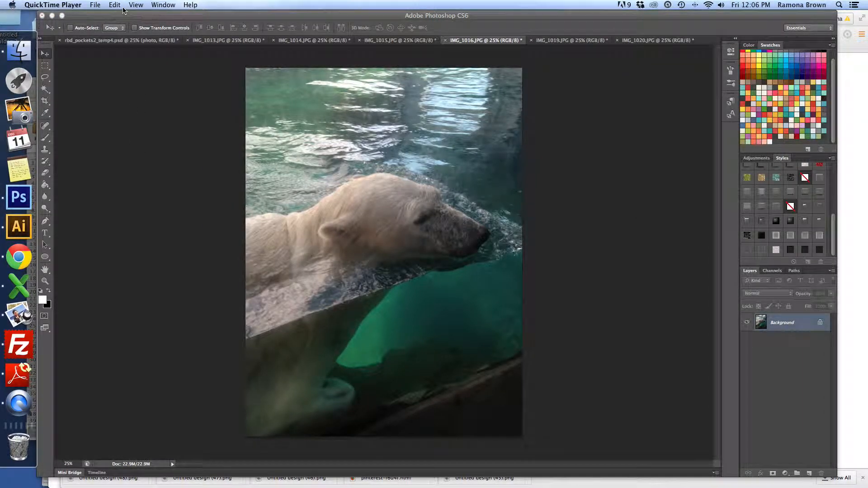
click(210, 95)
- Resize the IMG_1016.JPG photo to a width of 1400 pixels with its proportions constrained
click(115, 4)
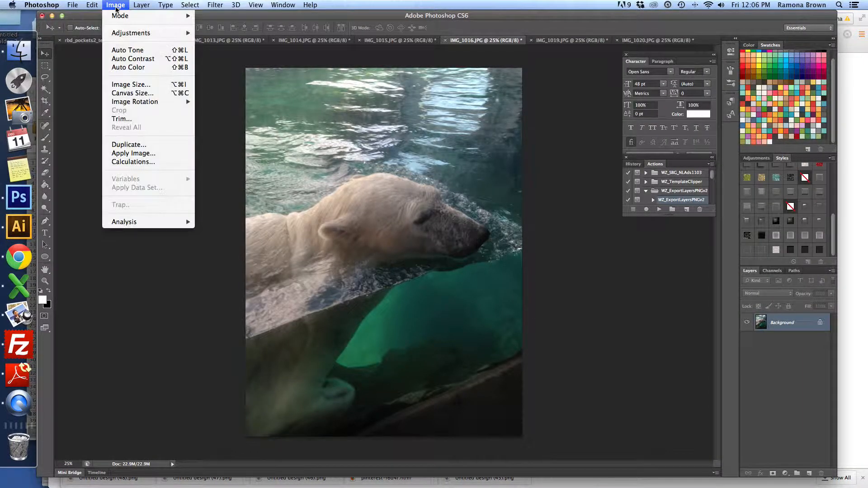
click(125, 87)
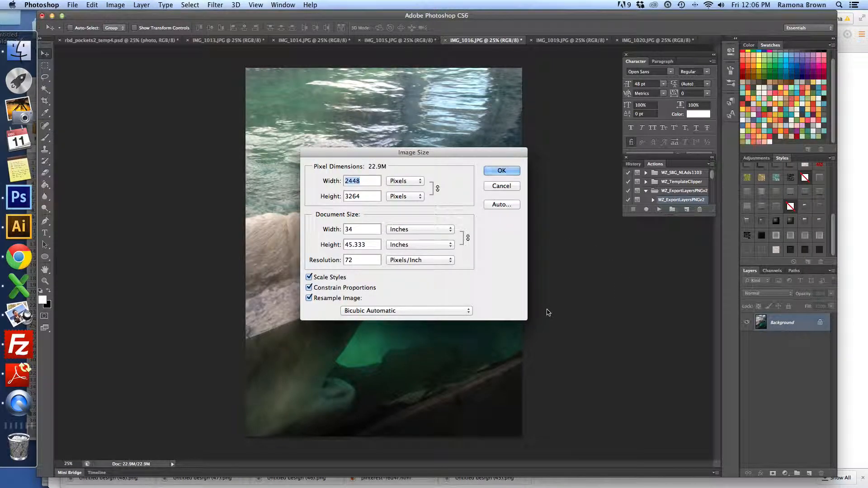
text(1400)
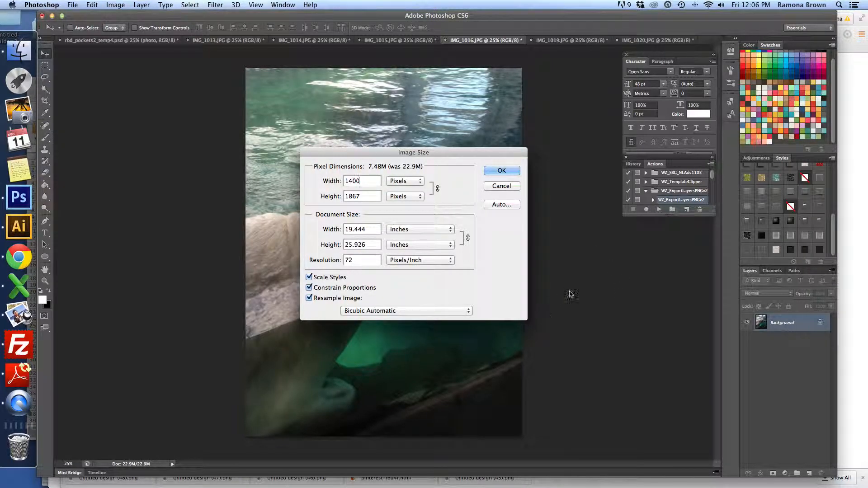
click(501, 171)
- Copy the whole resized photo into rbd_pockets2_temp4.psd above the Cherish pocket's photo layer and move it over that pocket
key(super+a)
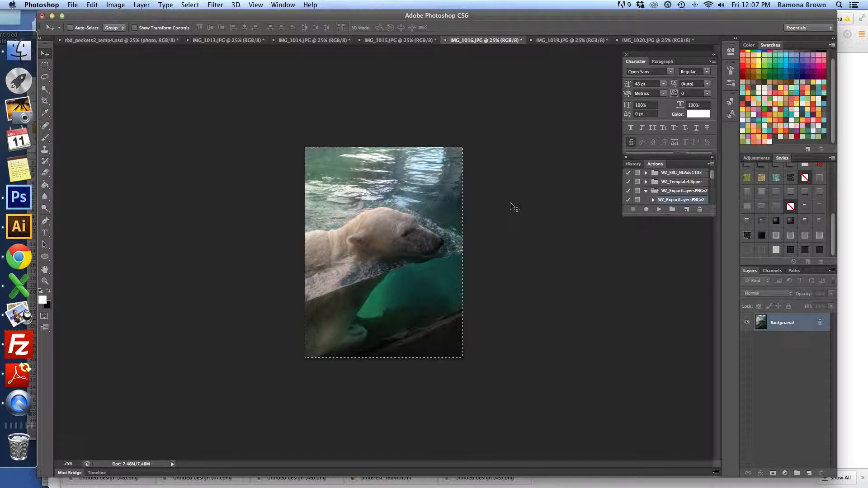
key(super+c)
key(ctrl+shift+Tab)
key(ctrl+shift+Tab)
key(ctrl+shift+Tab)
key(ctrl+shift+Tab)
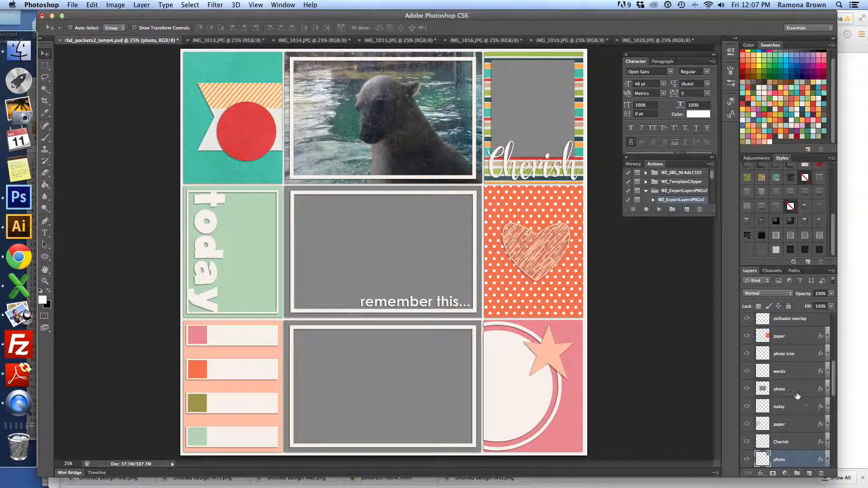
key(super+v)
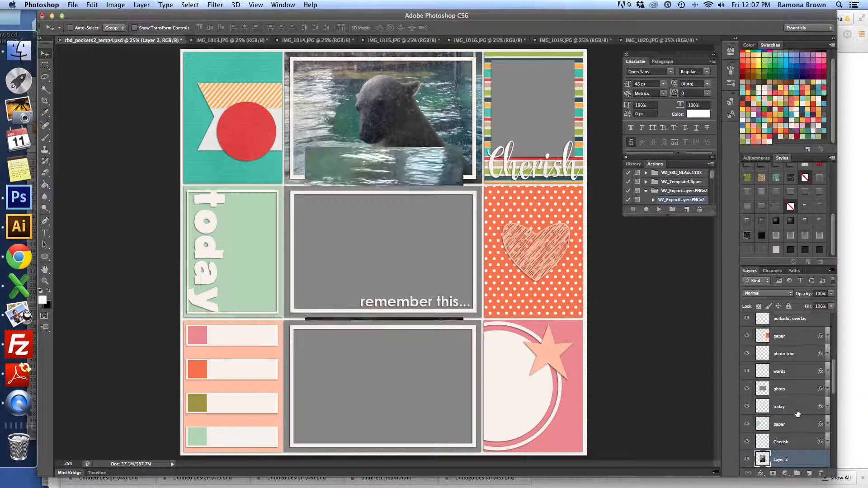
drag(420, 175, 542, 96)
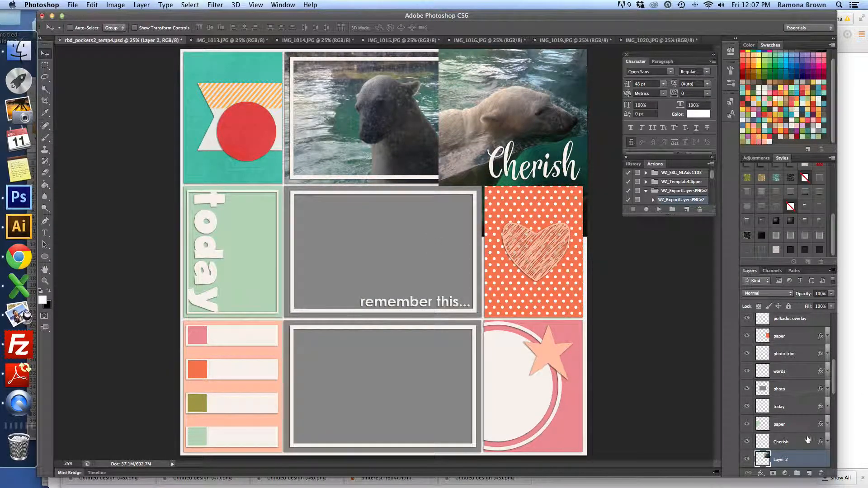
- Clip the swimming bear photo to the Cherish pocket's photo layer, scale it to 76%, and turn off the transform controls
right_click(807, 460)
click(741, 277)
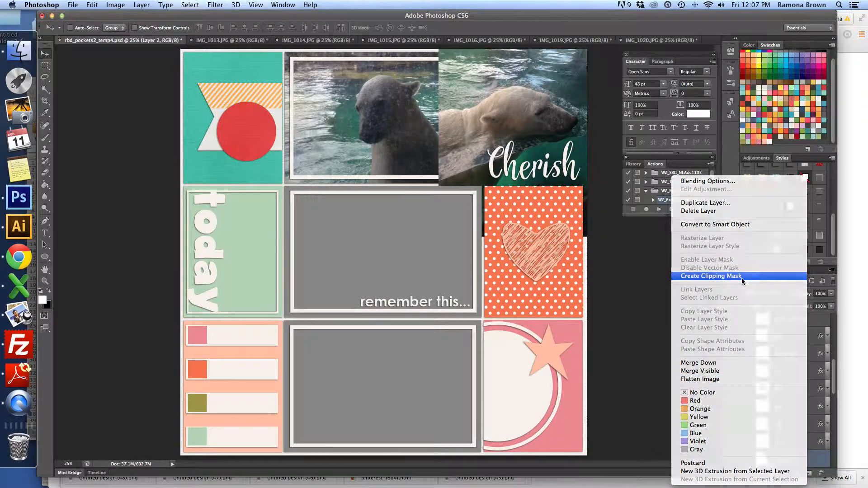
click(135, 27)
drag(439, 237, 460, 208)
drag(596, 209, 580, 185)
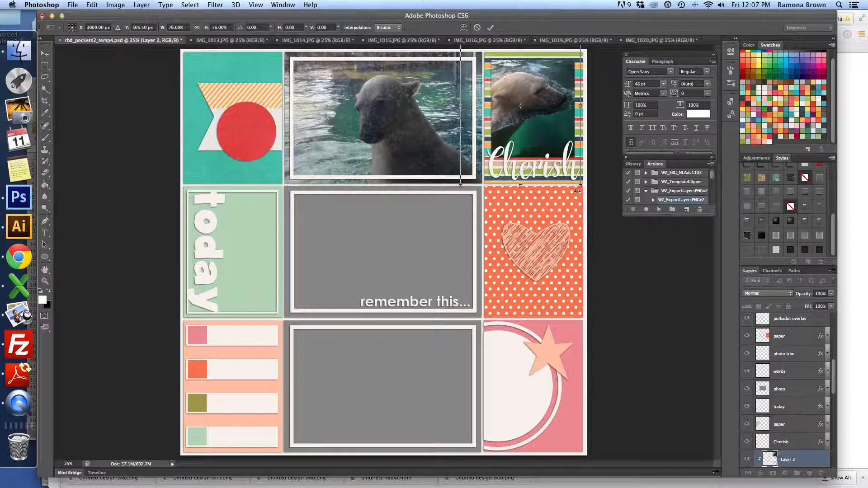
click(490, 28)
click(134, 28)
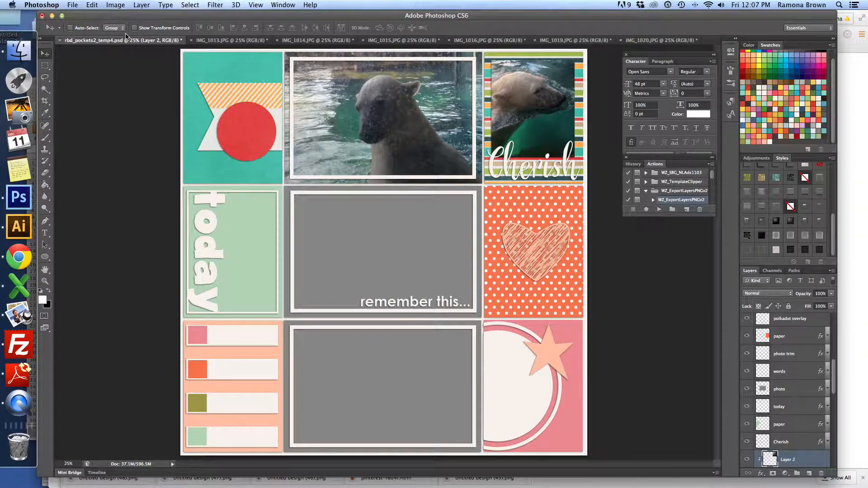
- Select the Cherish word layer and hide and show it to compare the pocket with and without the word
click(798, 446)
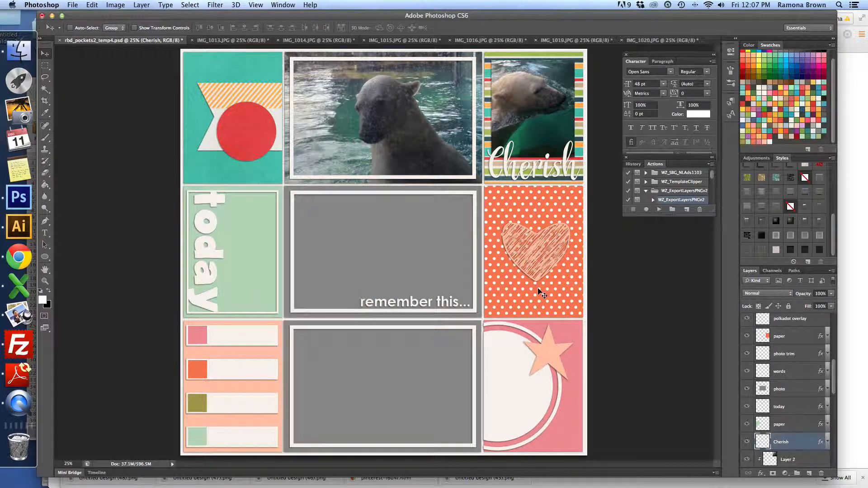
click(747, 443)
click(746, 443)
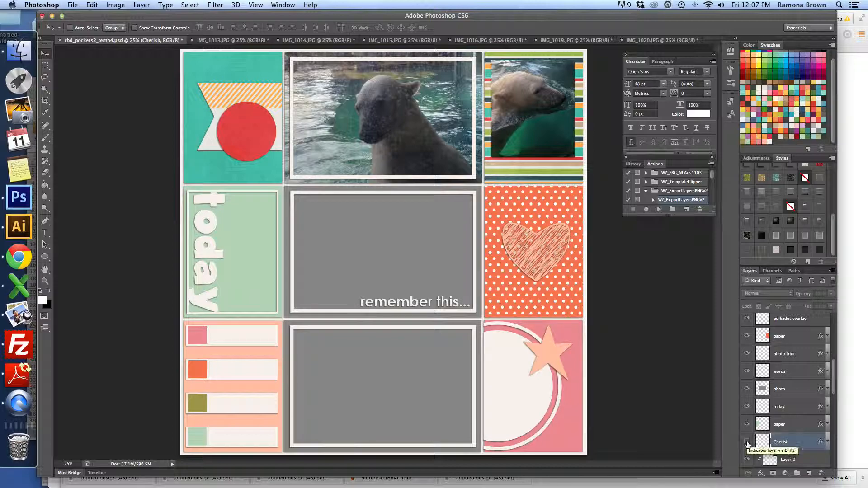
click(72, 5)
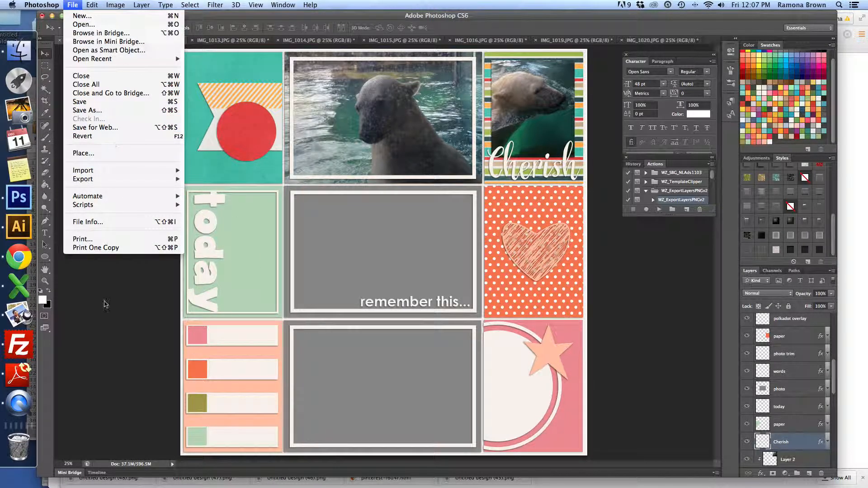
click(105, 305)
key(super+Tab)
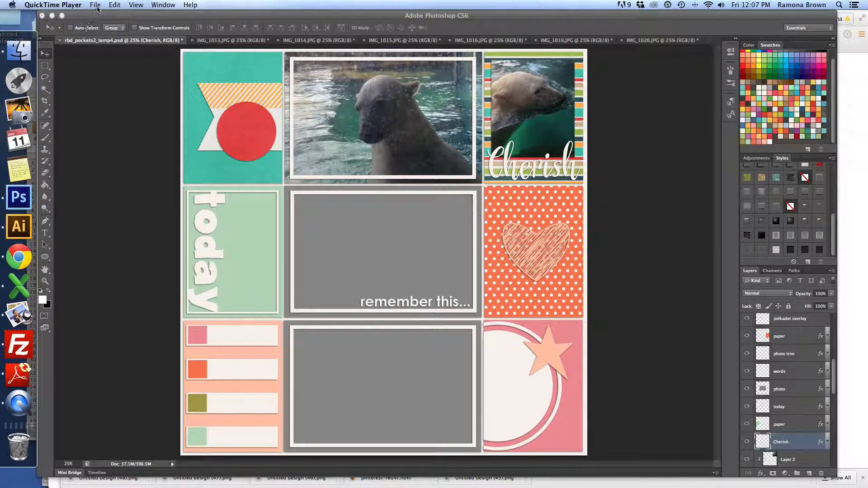
click(102, 49)
- Place rbd_boy_pp5.jpg above the Cherish word layer and clip it to the lettering
click(73, 5)
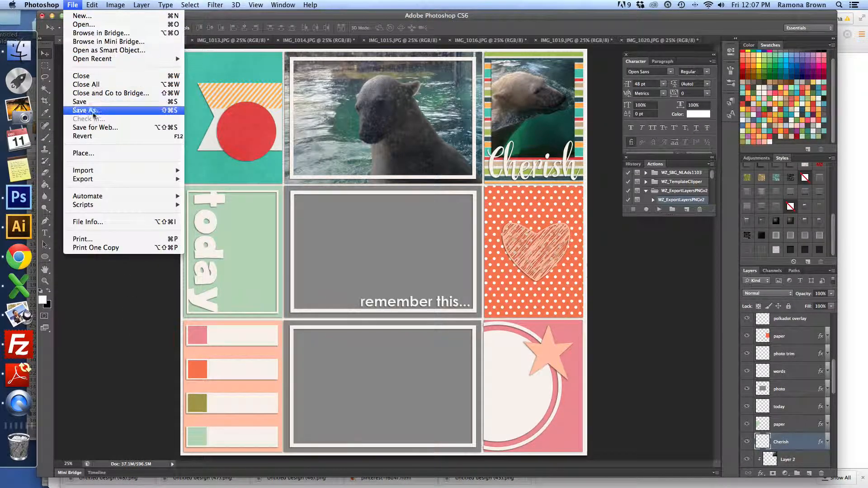
click(96, 155)
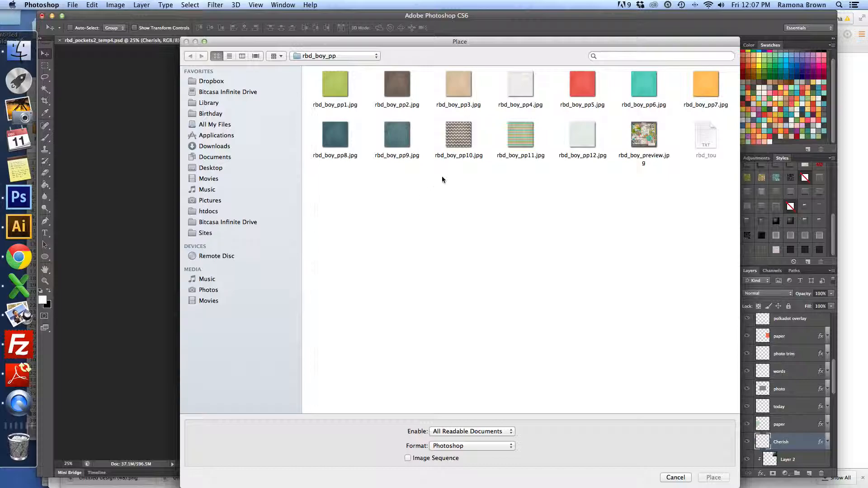
click(582, 93)
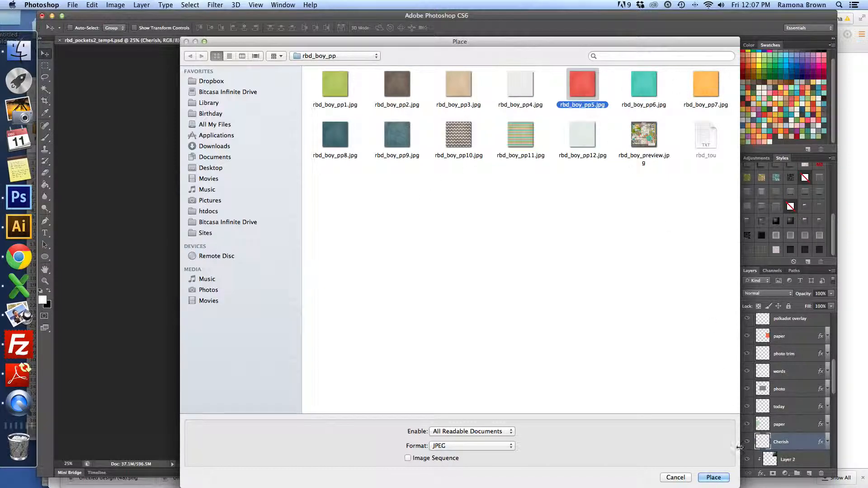
click(725, 481)
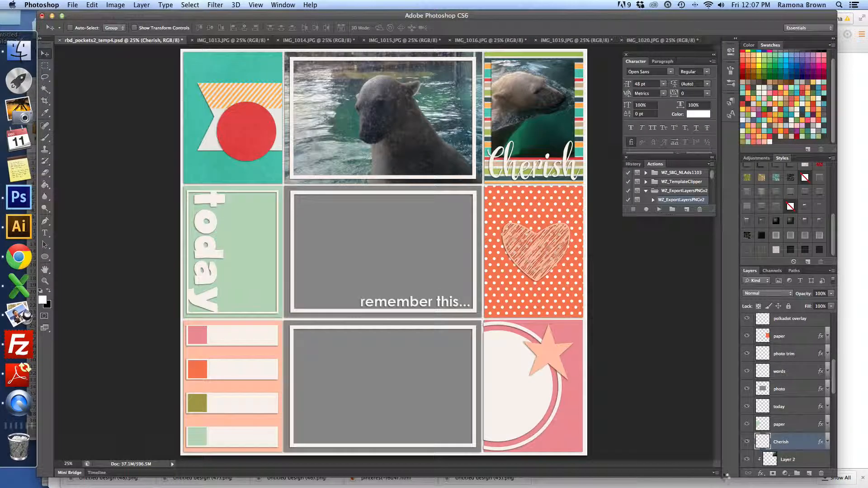
click(491, 28)
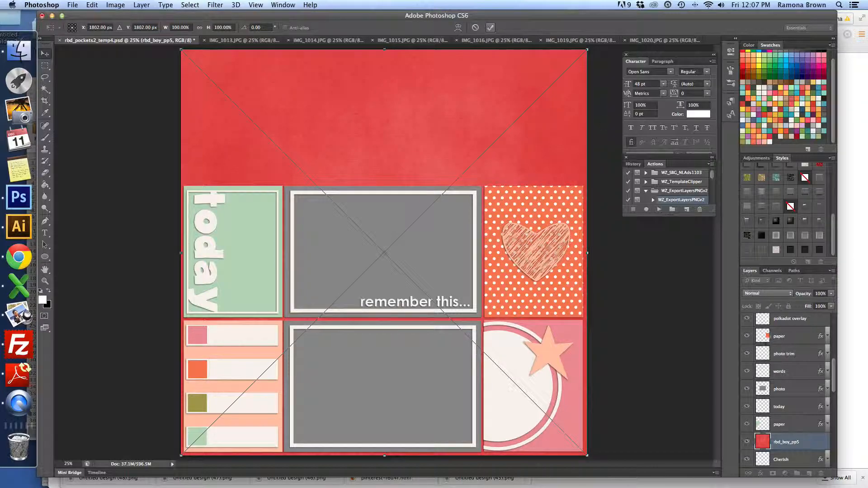
right_click(799, 443)
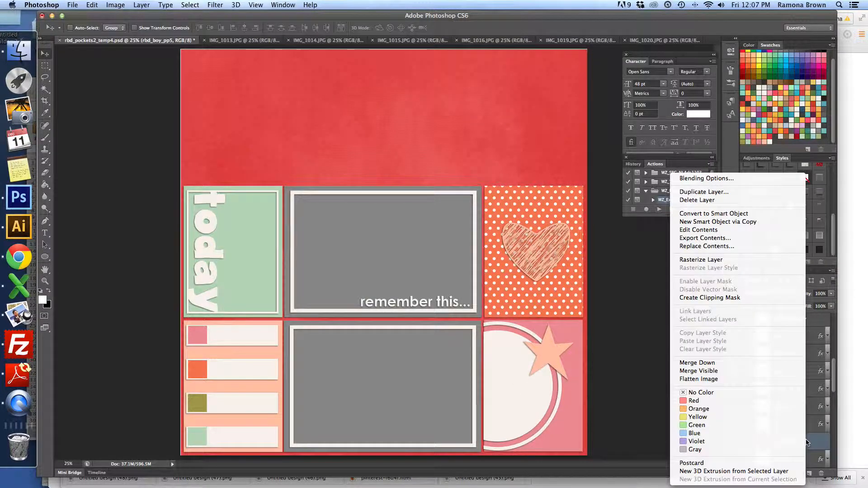
click(722, 298)
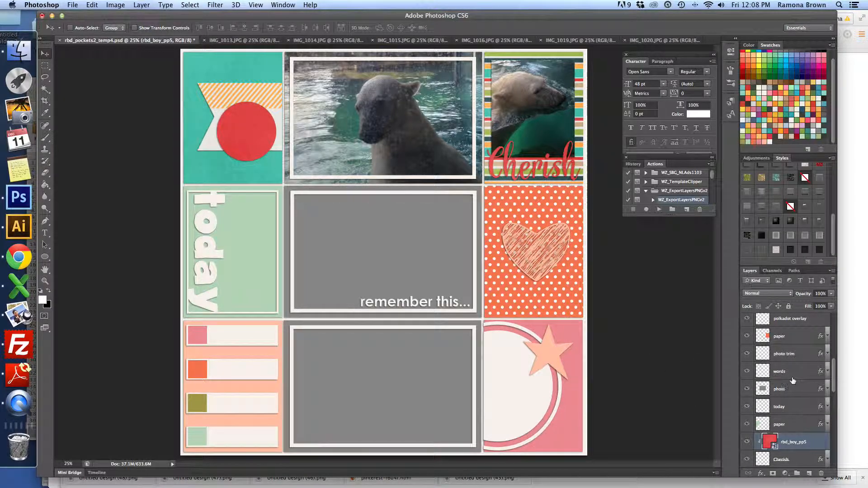
- Place rbd_boy_ep_parrow.png from the boy kit's rbd_boy_ep folder into the template above the rbd_boy_pp5 layer
click(71, 5)
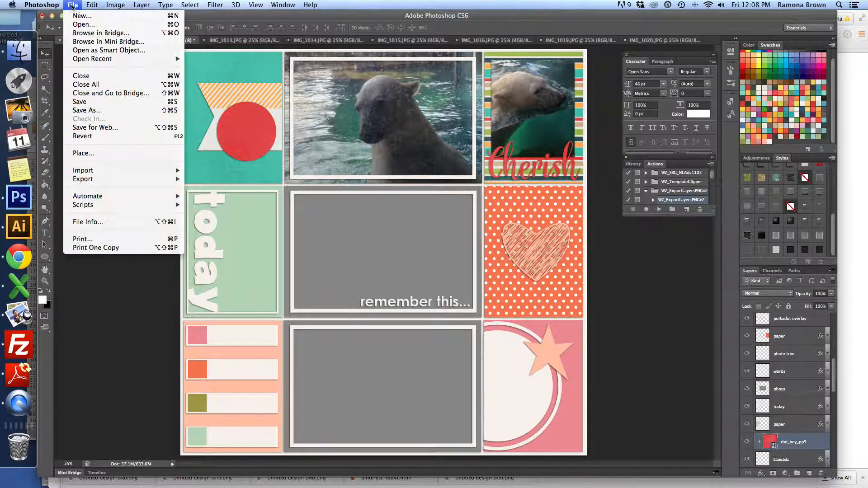
click(96, 154)
click(356, 53)
click(317, 67)
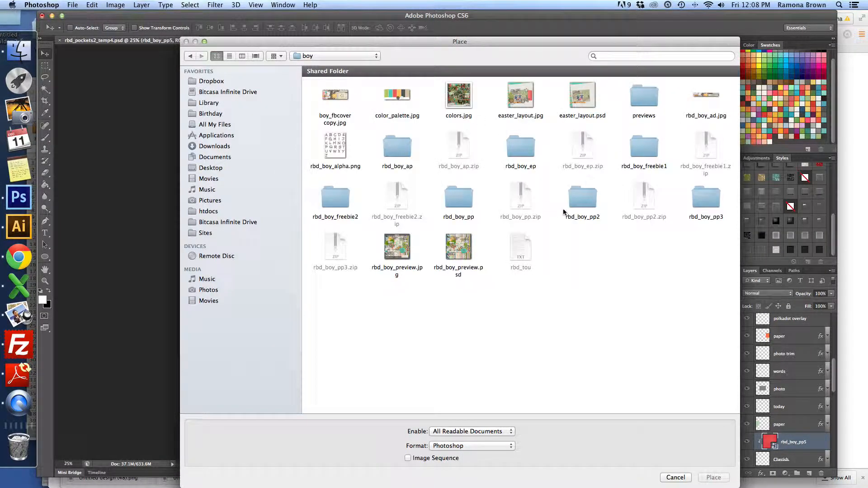
double_click(522, 148)
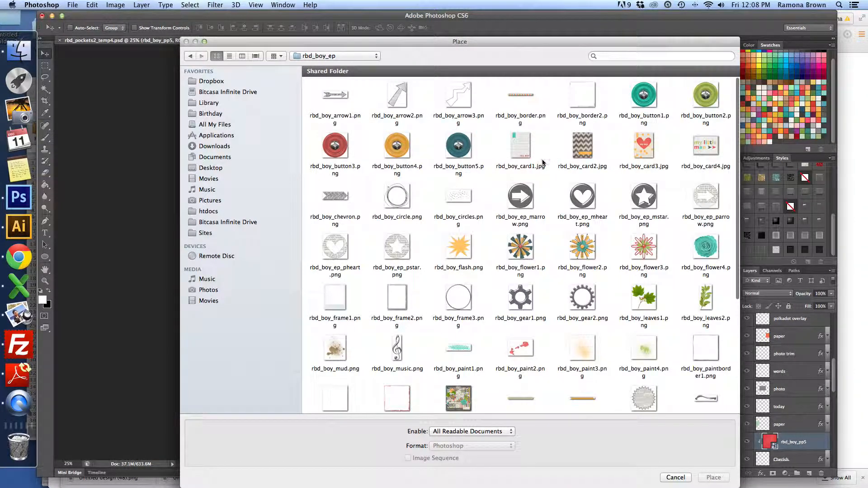
click(708, 204)
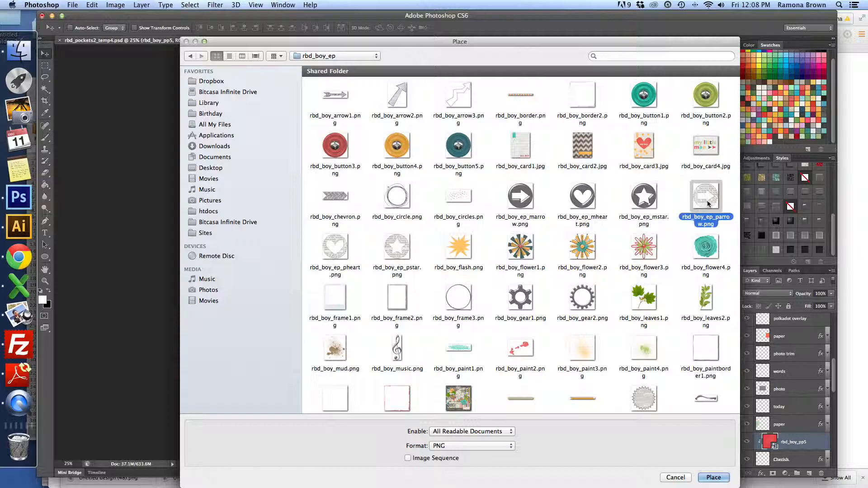
click(713, 478)
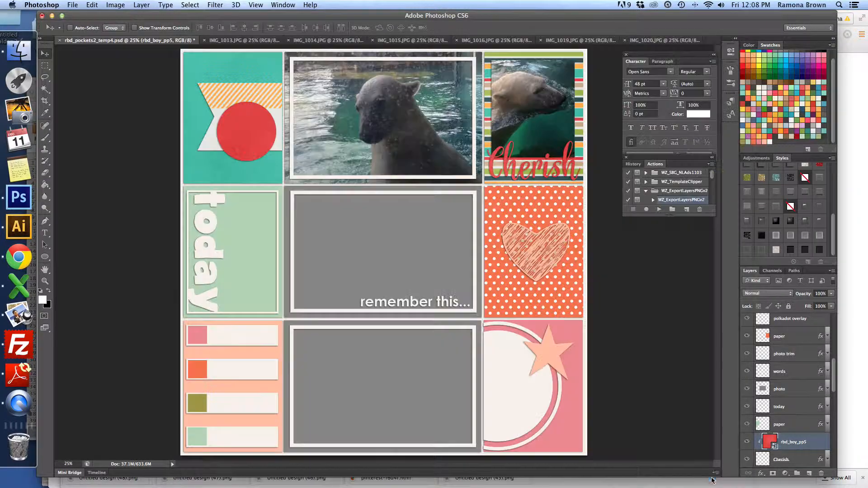
click(490, 27)
- Move the round arrow element onto the red circle of the teal pocket, give it a drop shadow style, and centre it on the circle
drag(393, 257, 274, 140)
scroll(803, 208, up, 5)
click(791, 243)
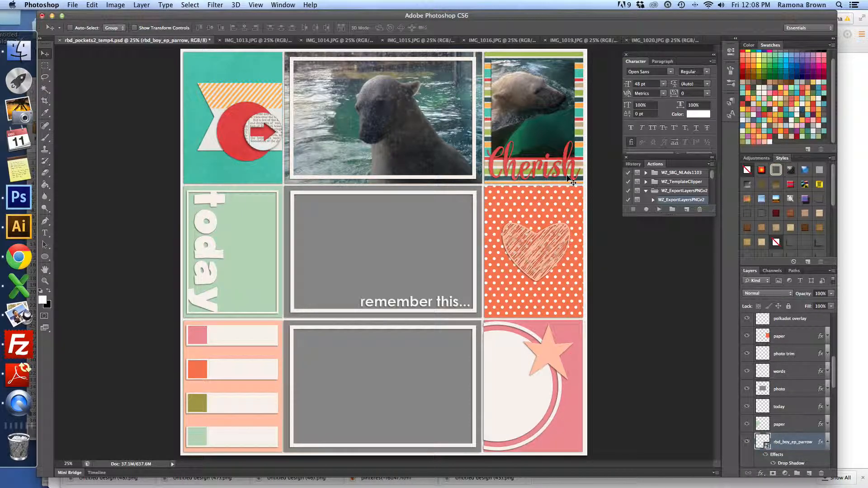
drag(265, 151, 249, 151)
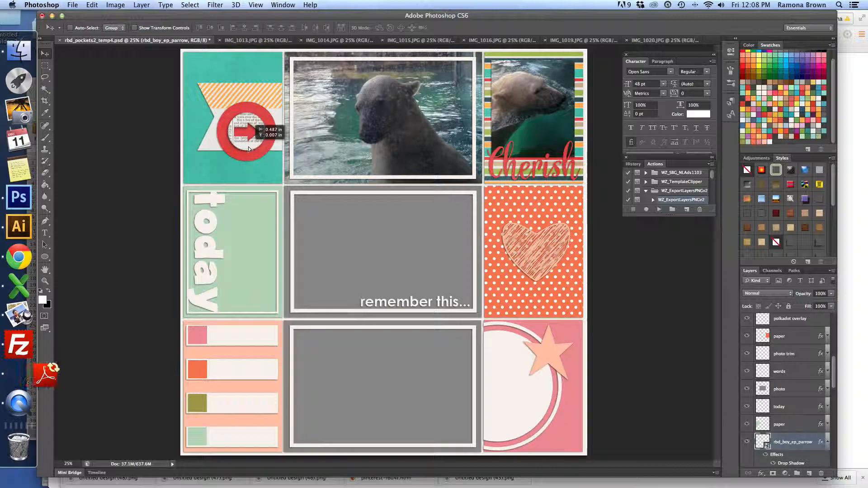